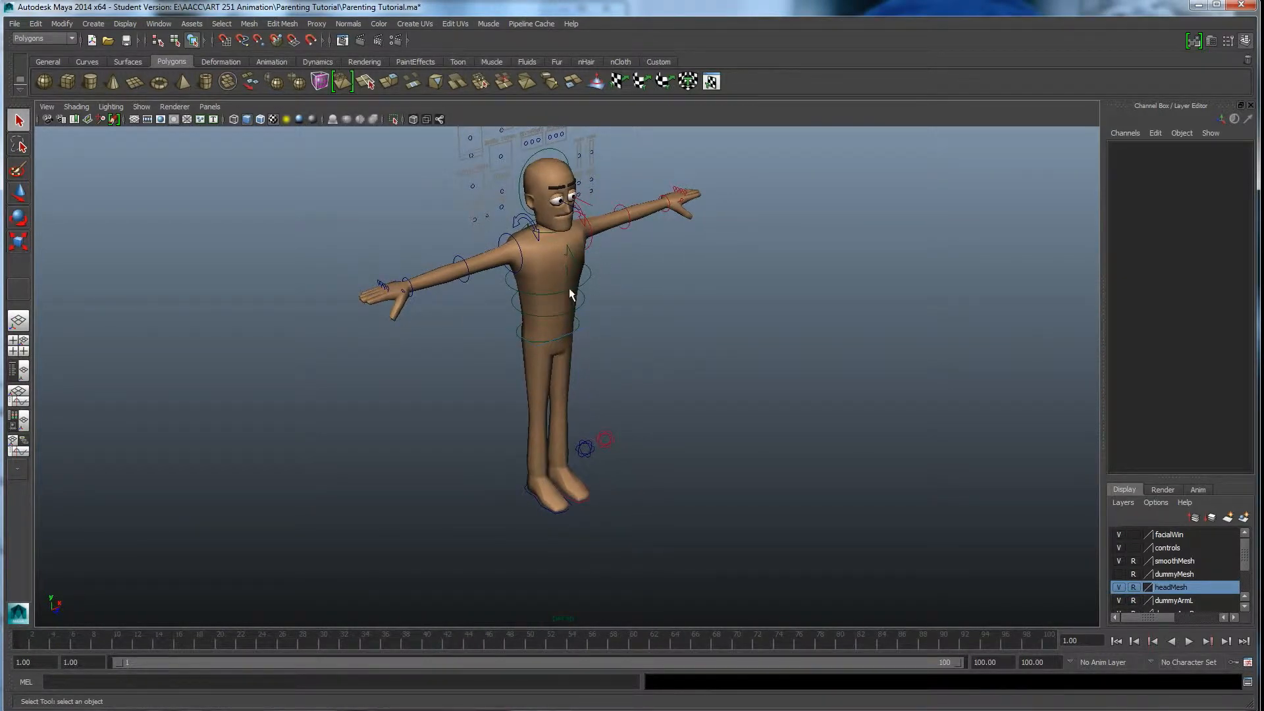
# Create a polygon cube on the ground in front of the character and move it forward to about Translate Z 90.139.
pyautogui.click(70, 78)
pyautogui.moveTo(565, 530)
pyautogui.mouseDown()
pyautogui.moveTo(642, 591)
pyautogui.moveTo(738, 550)
pyautogui.moveTo(669, 444)
pyautogui.moveTo(666, 457)
pyautogui.mouseUp()
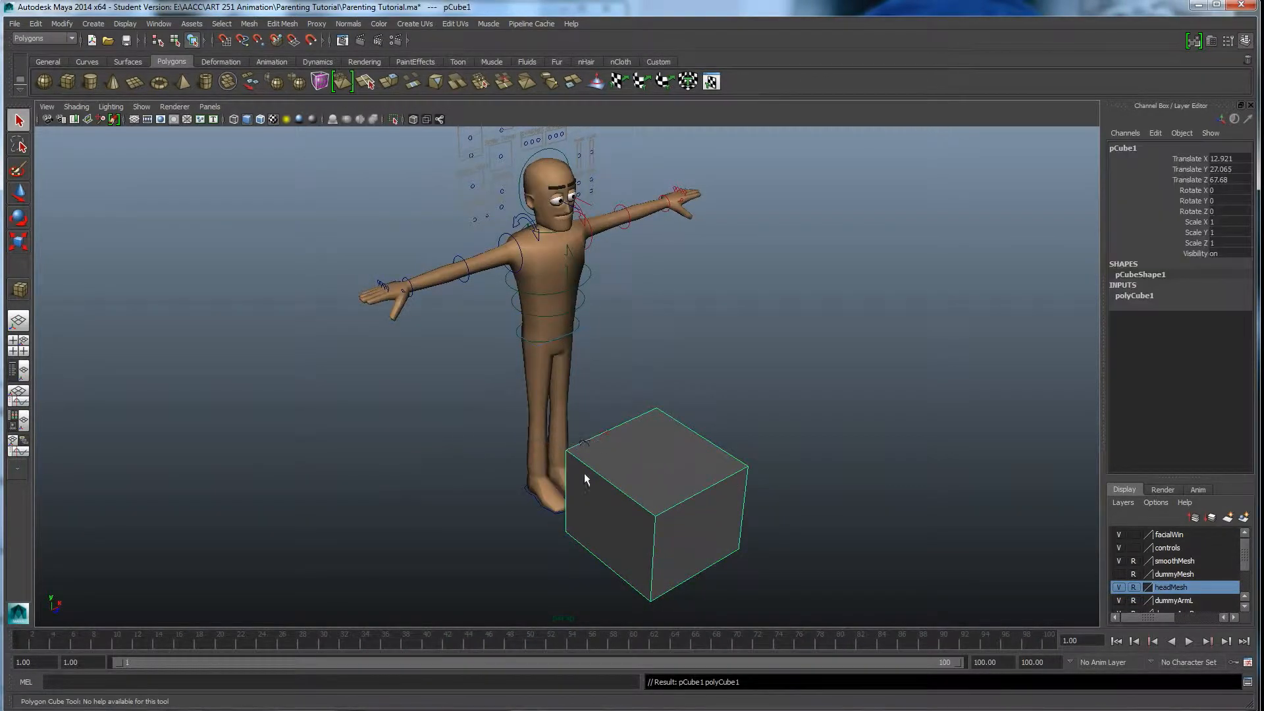
pyautogui.scroll(2, 587, 467)
pyautogui.keyDown('alt'); pyautogui.moveTo(587, 467); pyautogui.dragTo(843, 438); pyautogui.keyUp('alt')
pyautogui.press('w')
pyautogui.moveTo(841, 453); pyautogui.dragTo(822, 362, button='middle')
pyautogui.hotkey('ctrl', 'z')
pyautogui.keyDown('alt'); pyautogui.moveTo(670, 435); pyautogui.dragTo(767, 481); pyautogui.keyUp('alt')
pyautogui.keyDown('alt'); pyautogui.moveTo(767, 481); pyautogui.dragTo(695, 501); pyautogui.keyUp('alt')
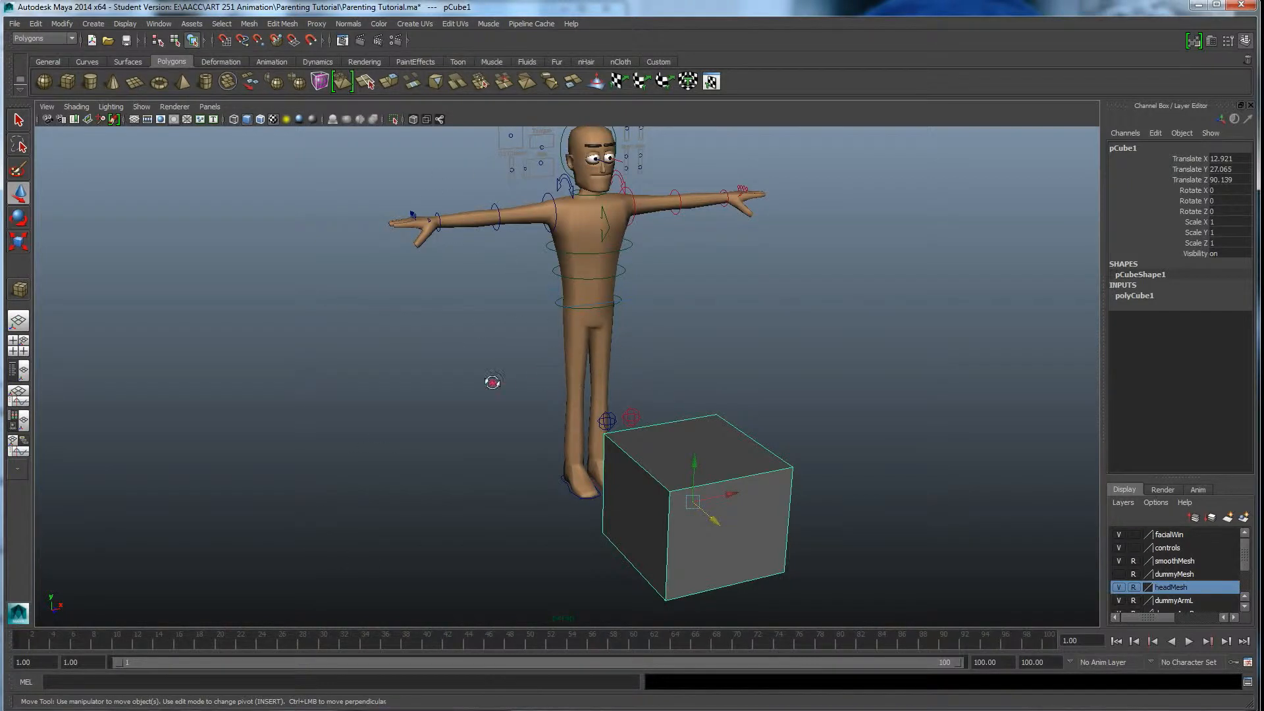
# Lower the character's root control to about Translate Y -36.378 and shift it forward to about Translate Z 19.573.
pyautogui.keyDown('alt'); pyautogui.moveTo(492, 383); pyautogui.dragTo(522, 369); pyautogui.keyUp('alt')
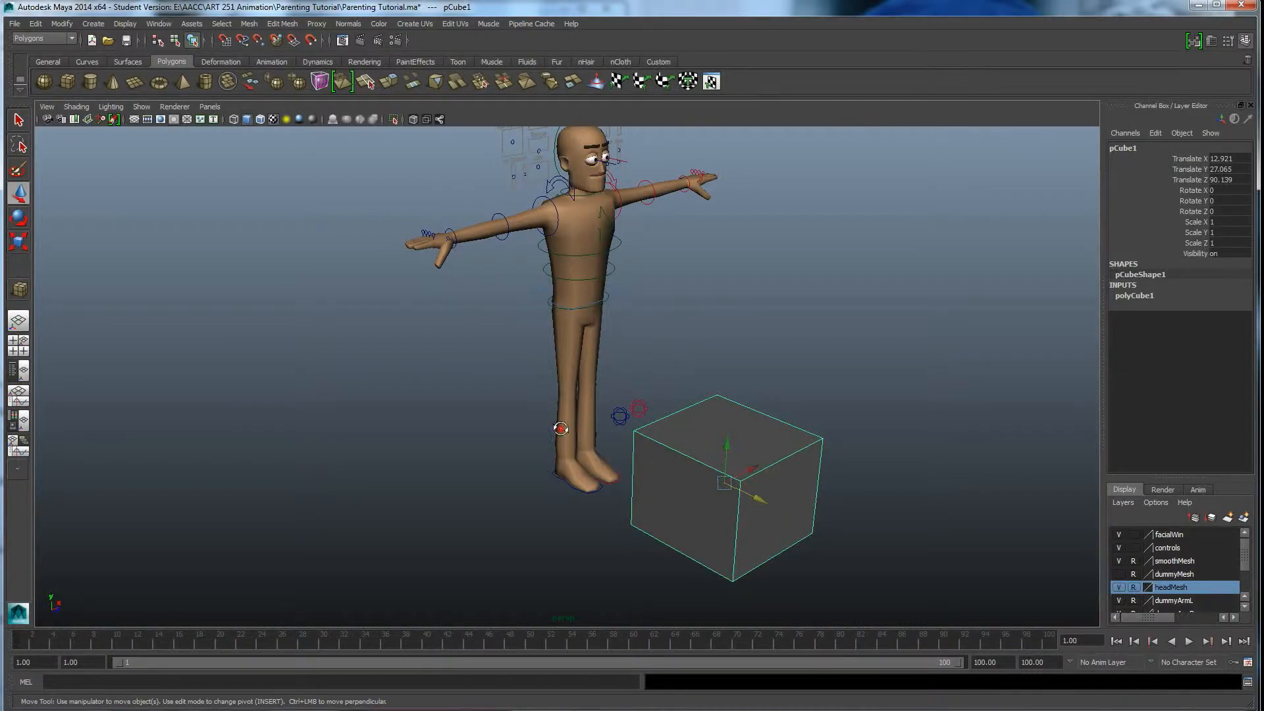
pyautogui.keyDown('alt'); pyautogui.moveTo(561, 428); pyautogui.dragTo(451, 341); pyautogui.keyUp('alt')
pyautogui.click(454, 244)
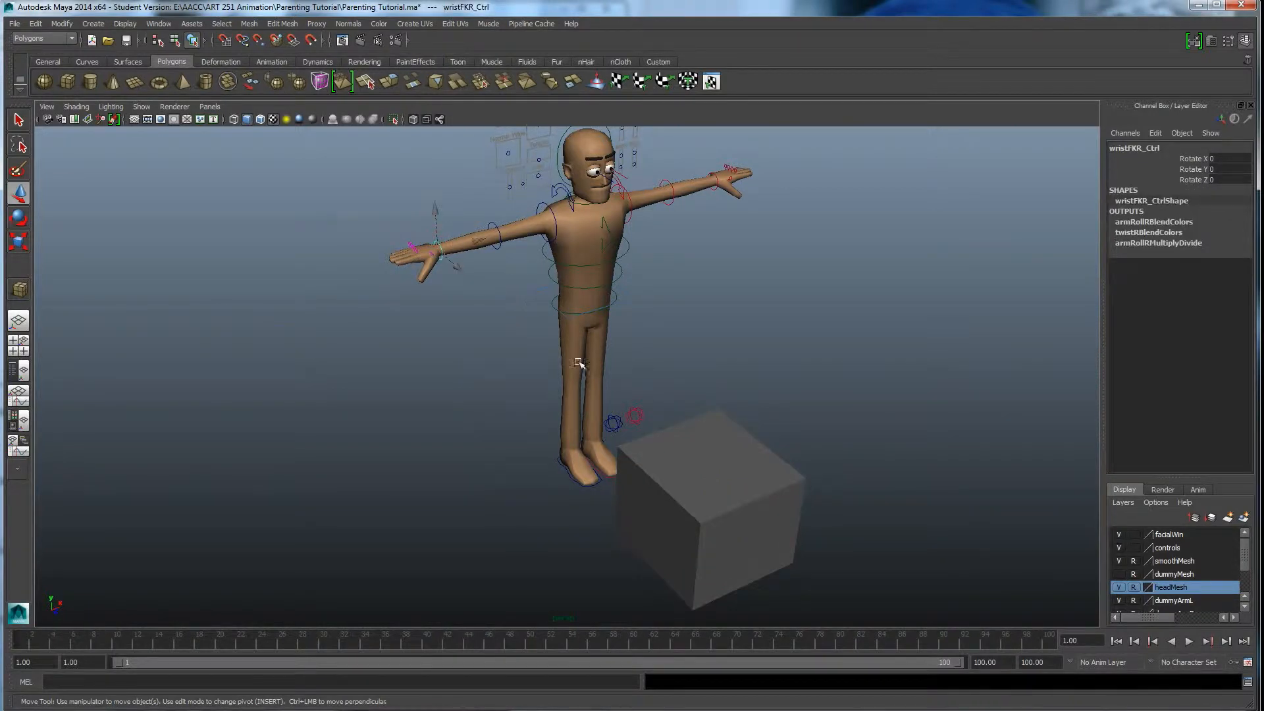
pyautogui.click(544, 299)
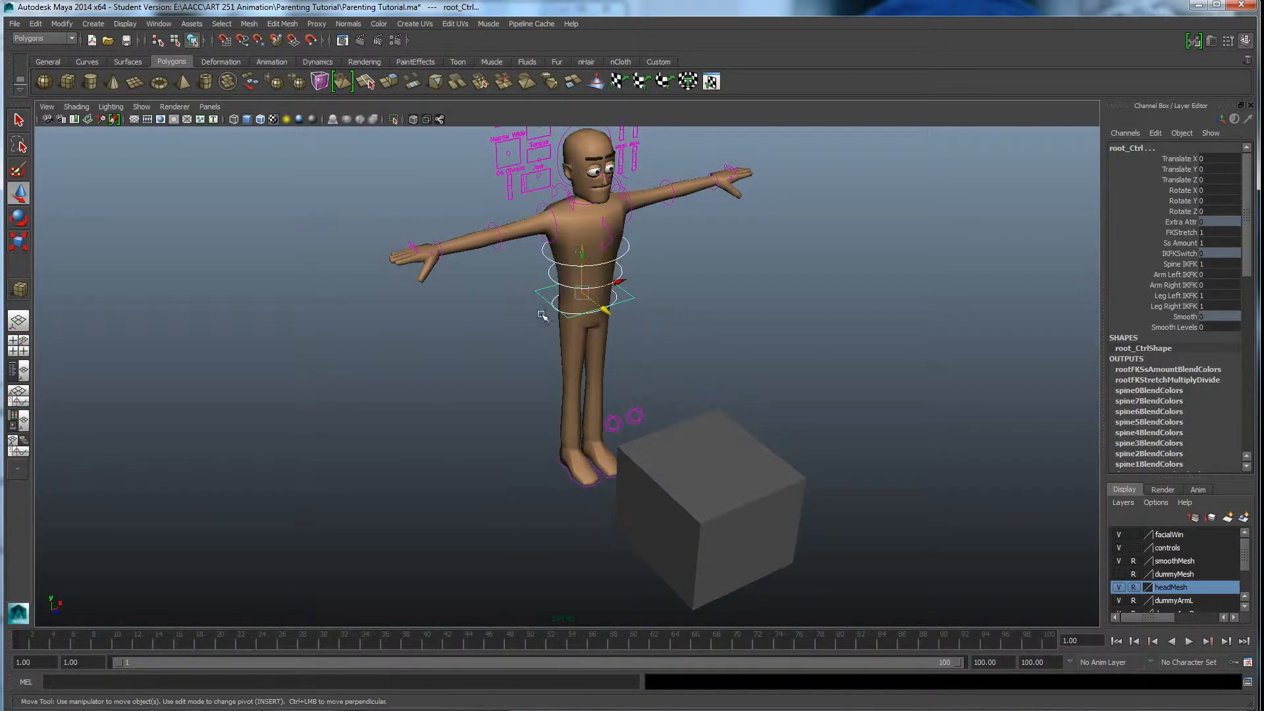
pyautogui.moveTo(582, 257); pyautogui.dragTo(575, 372)
pyautogui.moveTo(575, 304); pyautogui.dragTo(574, 315)
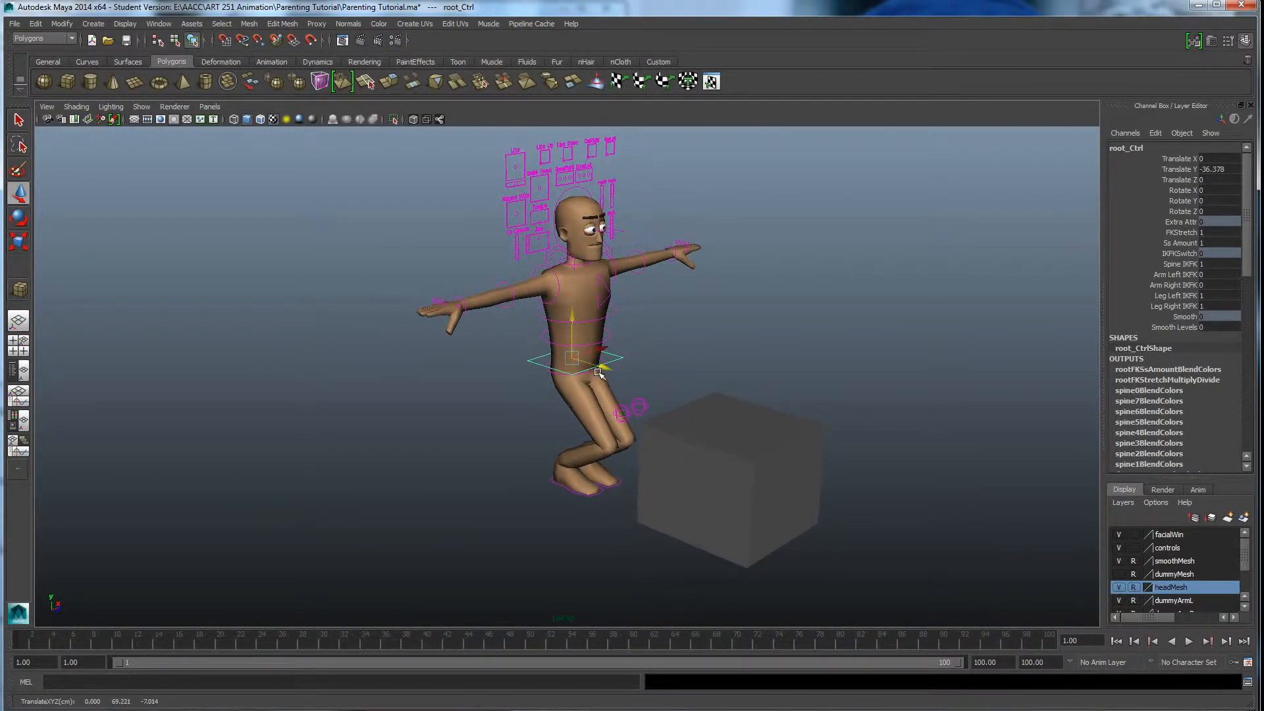
pyautogui.moveTo(607, 369); pyautogui.dragTo(634, 377)
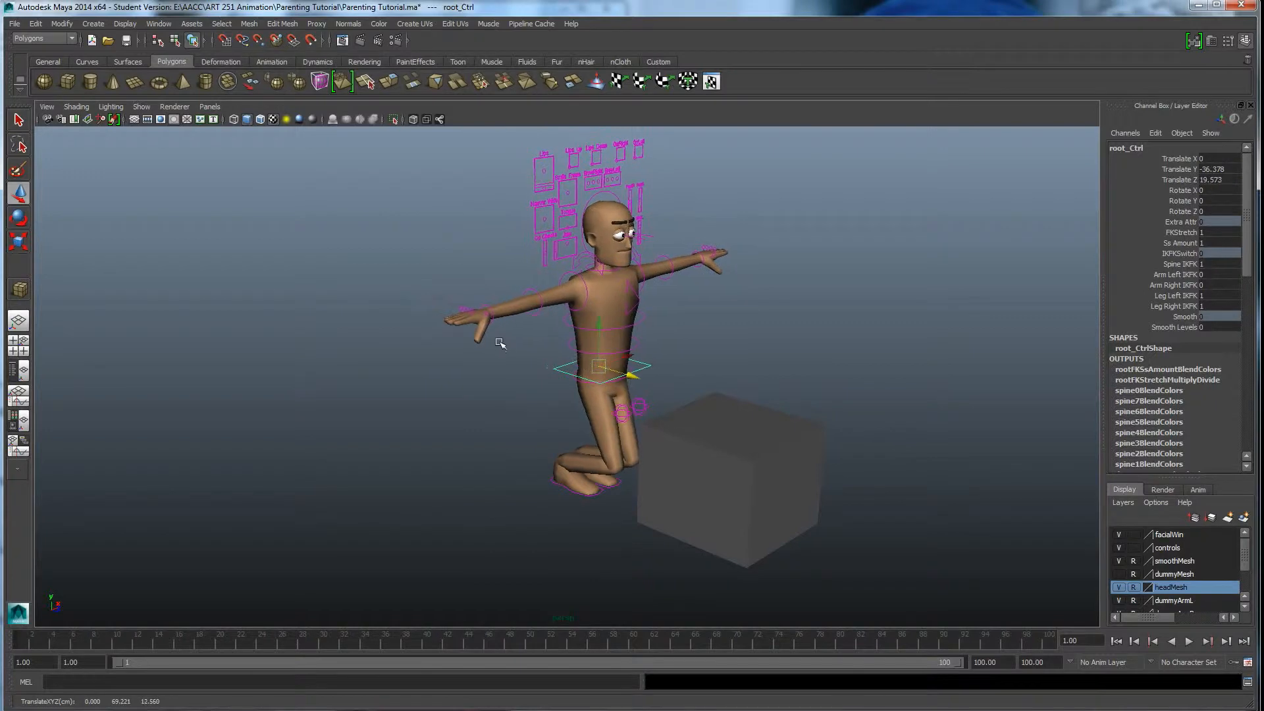
# Try rotating the right wrist and right elbow FK controls, undoing each rotation.
pyautogui.click(487, 301)
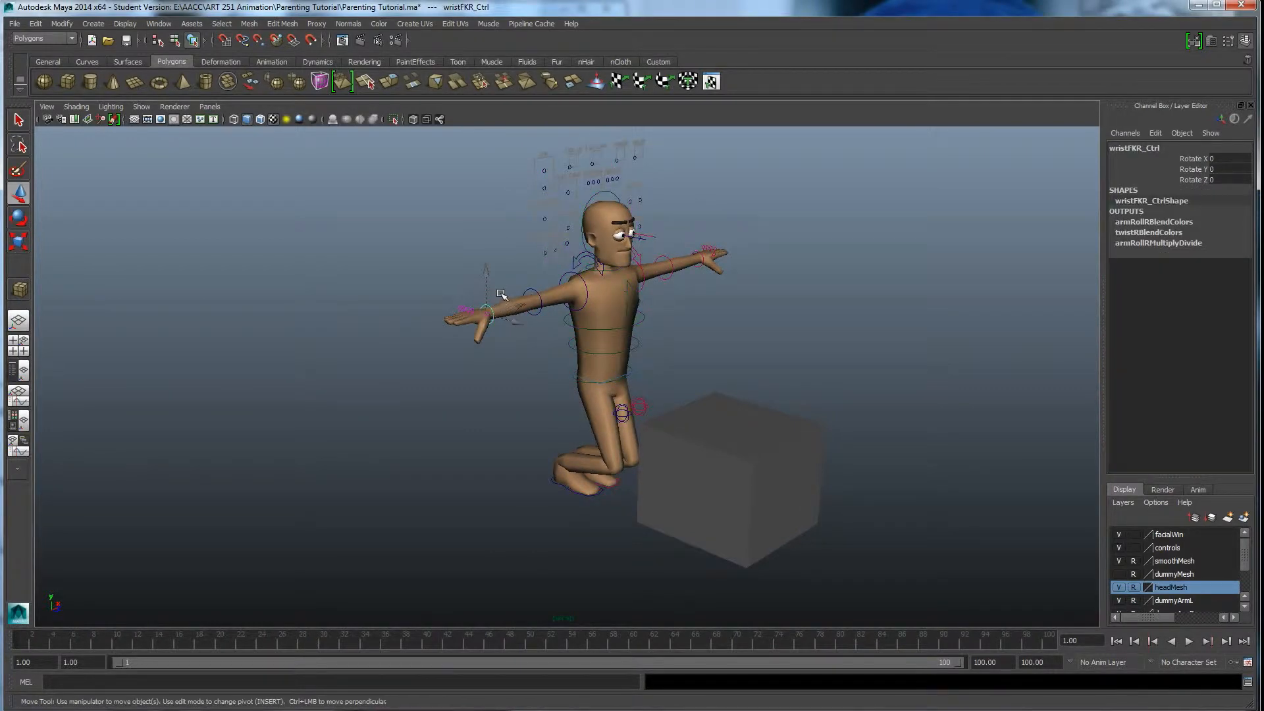
pyautogui.press('e')
pyautogui.moveTo(452, 278); pyautogui.dragTo(545, 285)
pyautogui.hotkey('ctrl', 'z')
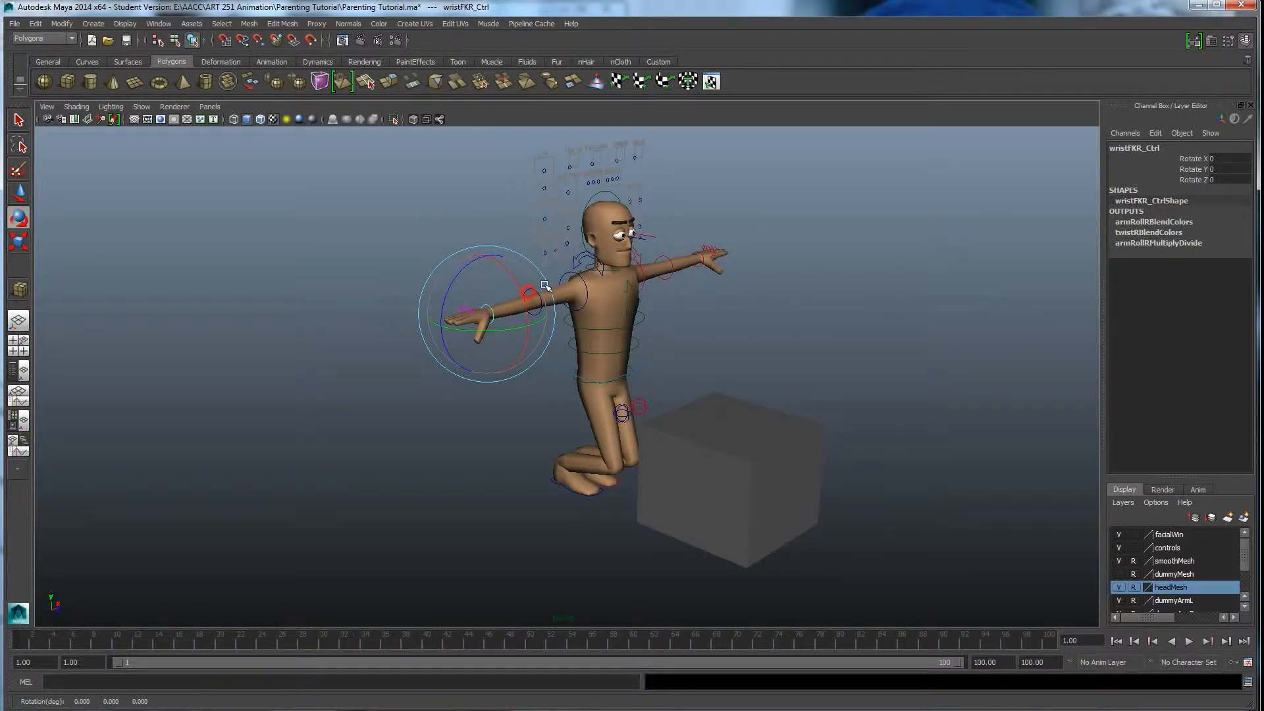
pyautogui.click(469, 219)
pyautogui.click(530, 289)
pyautogui.moveTo(500, 278); pyautogui.dragTo(524, 308)
pyautogui.hotkey('ctrl', 'z')
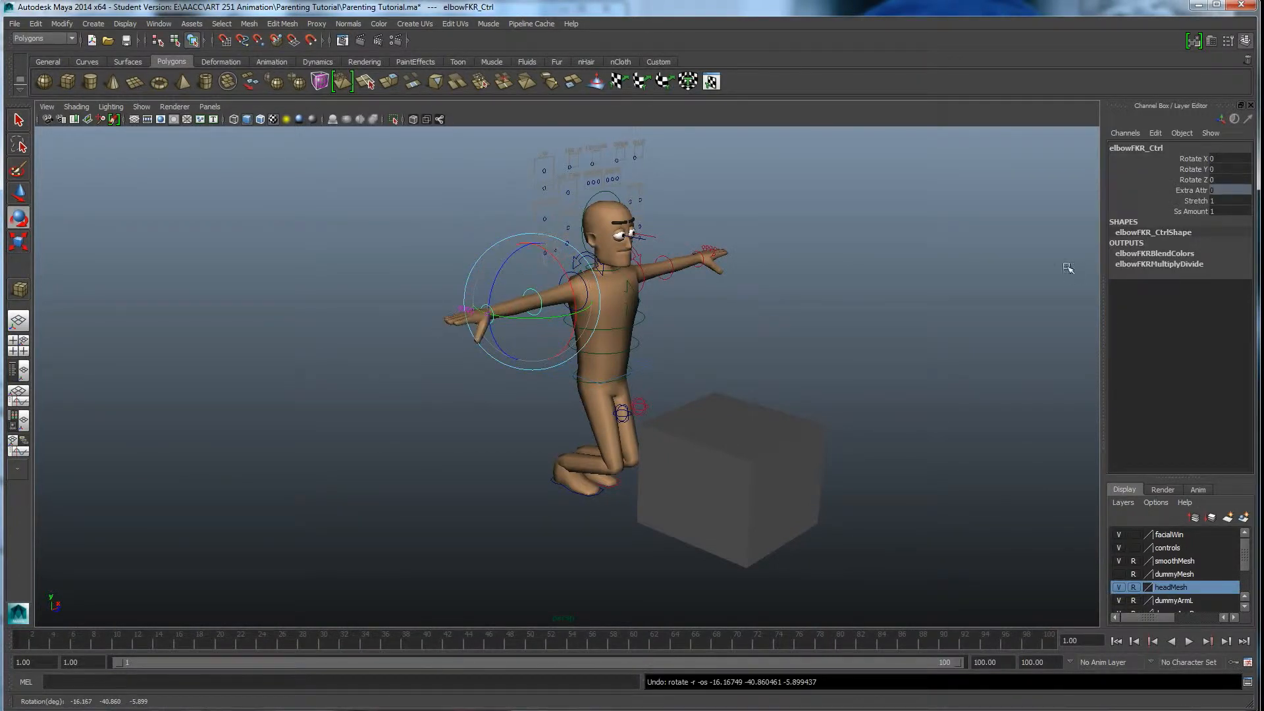
# Set Arm Right IKFK to 1 on the root control.
pyautogui.click(658, 367)
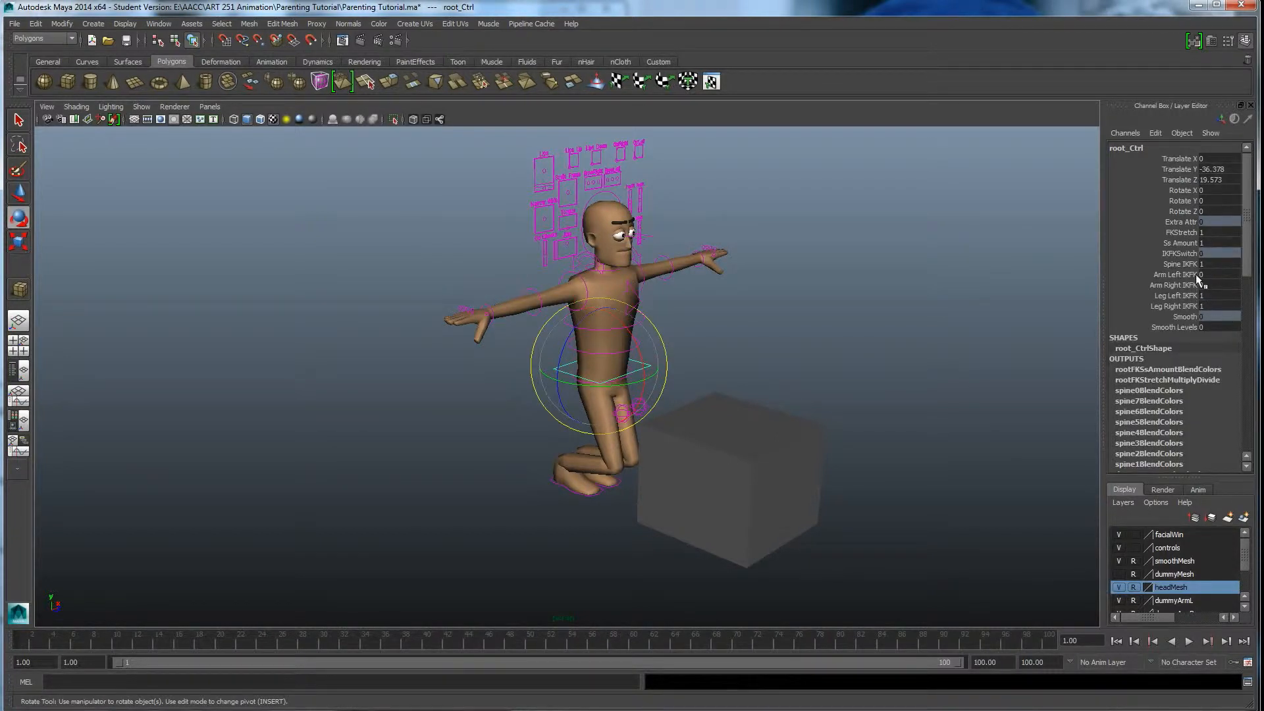
pyautogui.click(1213, 287)
pyautogui.write('1')
pyautogui.press('Return')
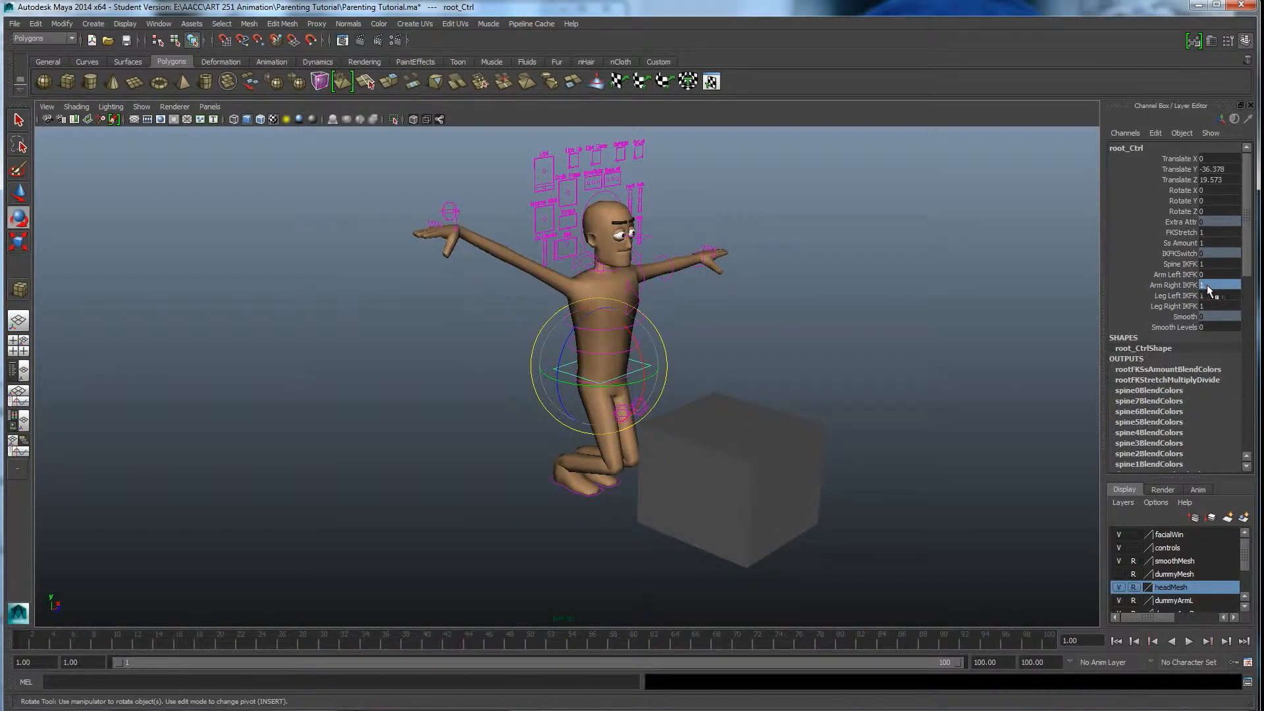
# Move the right arm IK control down and forward so the hand reaches the cube.
pyautogui.click(461, 213)
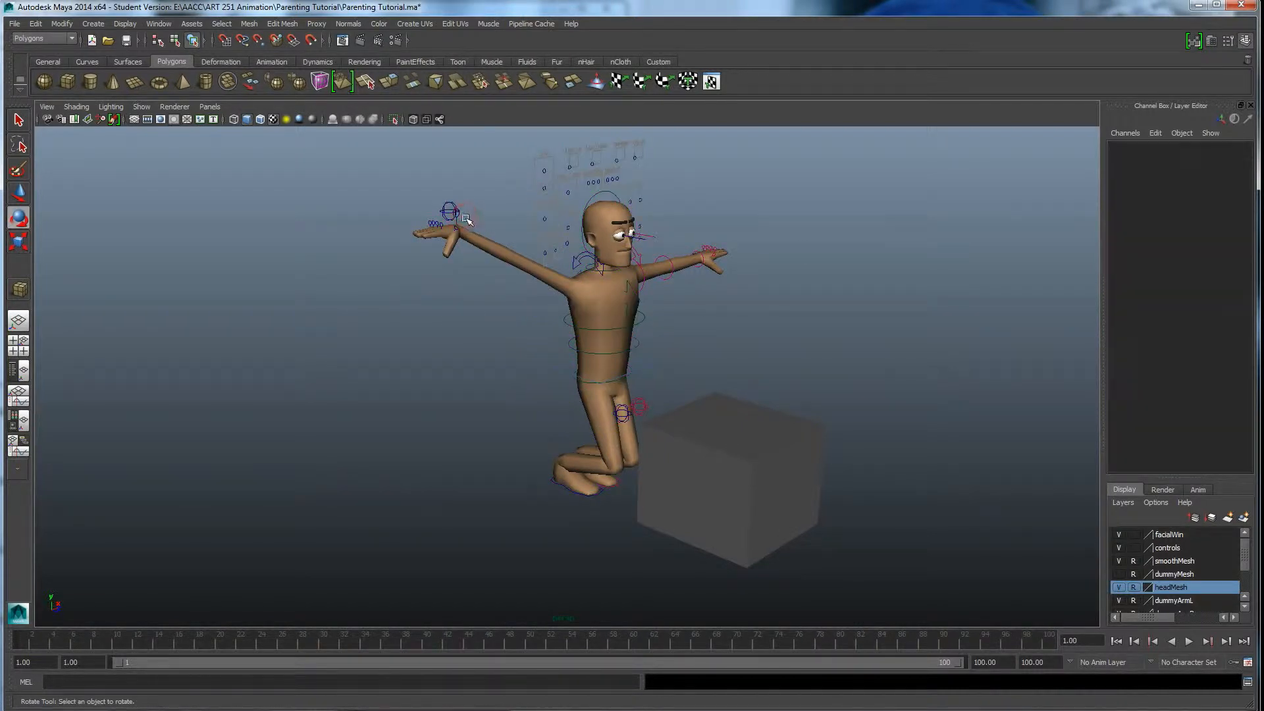
pyautogui.click(458, 215)
pyautogui.scroll(3, 463, 215)
pyautogui.scroll(-2, 463, 215)
pyautogui.press('w')
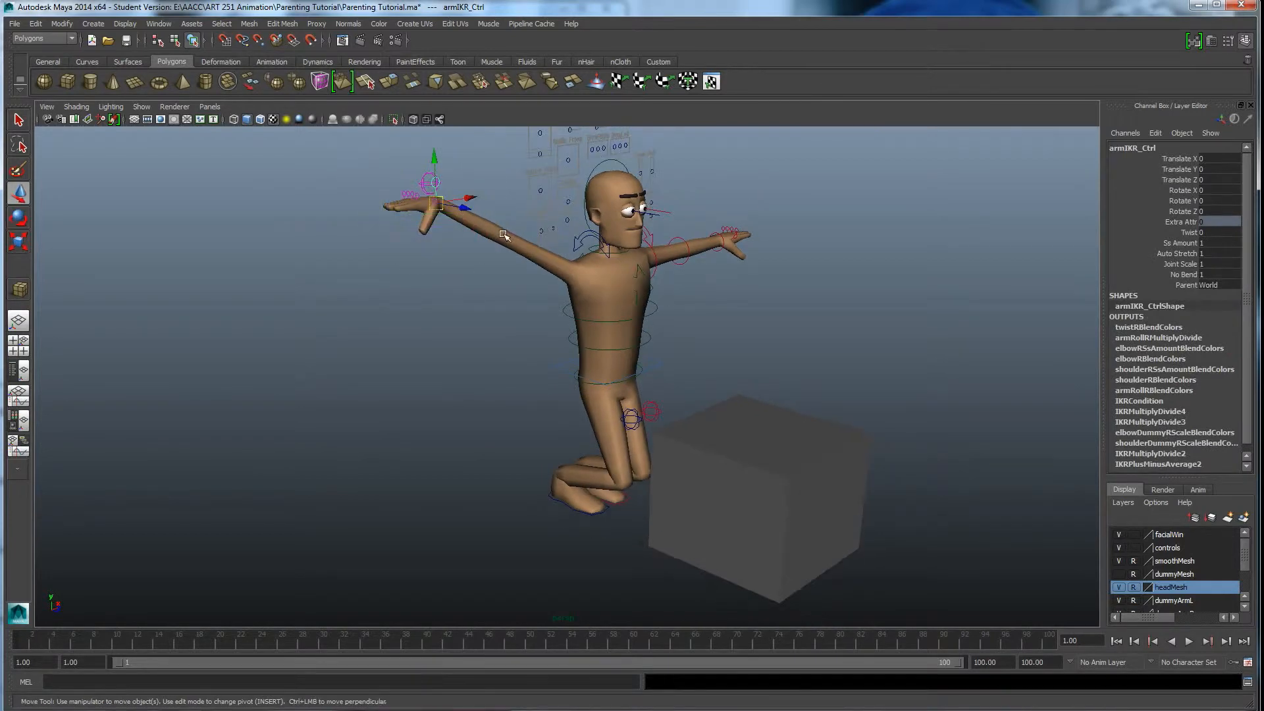
pyautogui.keyDown('alt'); pyautogui.moveTo(500, 231); pyautogui.dragTo(502, 252, button='middle'); pyautogui.keyUp('alt')
pyautogui.moveTo(444, 223); pyautogui.dragTo(515, 267)
pyautogui.click(546, 322)
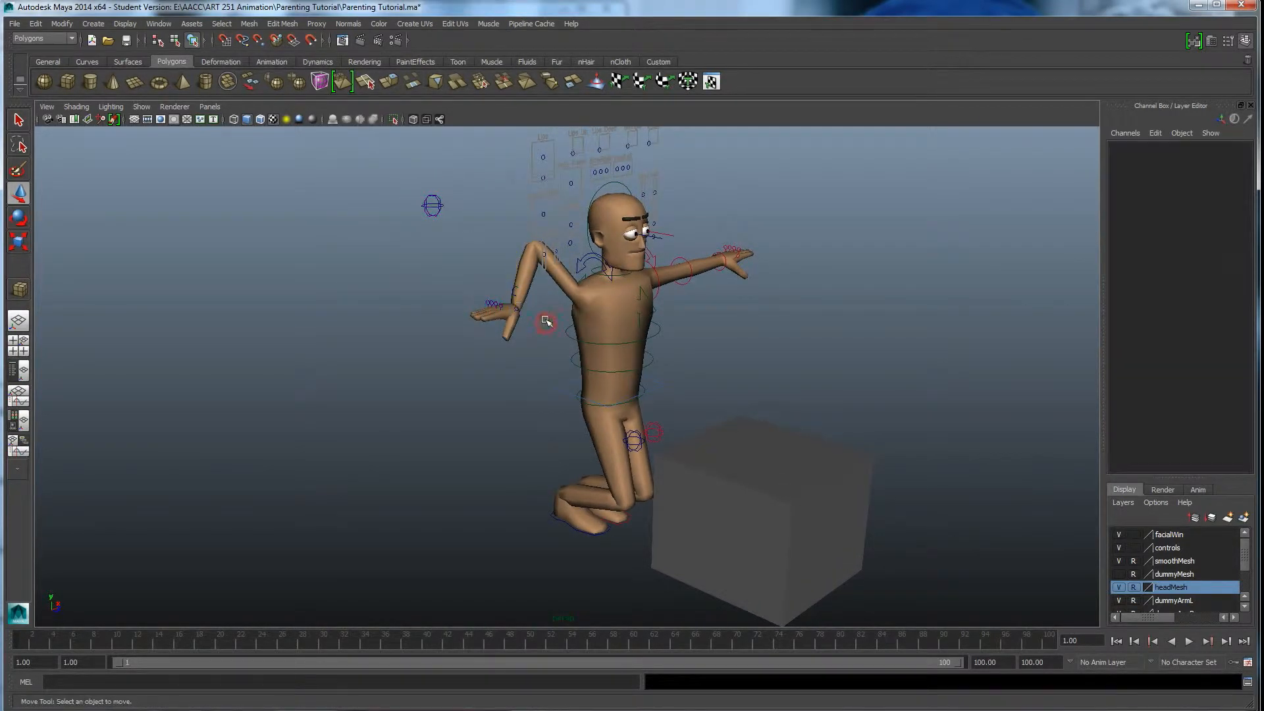
pyautogui.click(516, 296)
pyautogui.moveTo(537, 309); pyautogui.dragTo(651, 557)
# Rotate the right arm IK control to about Y -87.178, Z 104.499 and place it beside the cube at about -57.127, 110.061, 91.012.
pyautogui.press('e')
pyautogui.moveTo(721, 492); pyautogui.dragTo(669, 430)
pyautogui.press('w')
pyautogui.keyDown('alt'); pyautogui.moveTo(716, 542); pyautogui.dragTo(625, 493); pyautogui.keyUp('alt')
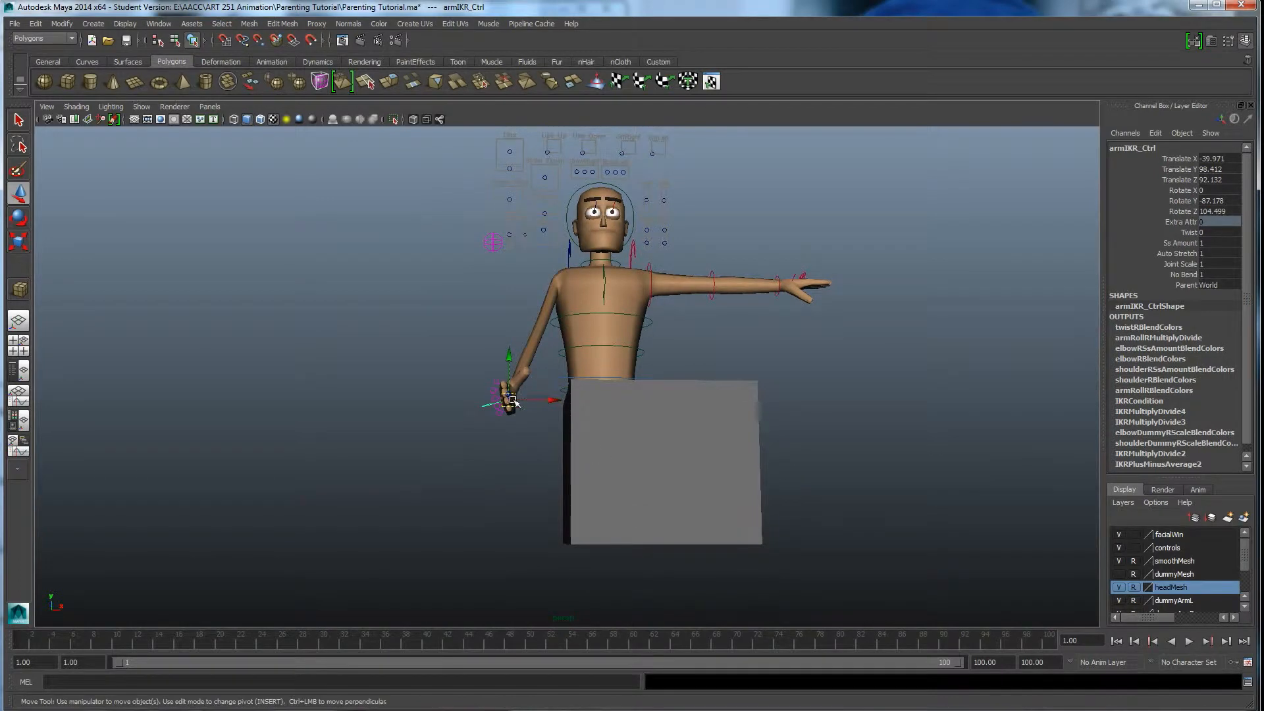
pyautogui.moveTo(509, 399); pyautogui.dragTo(638, 339)
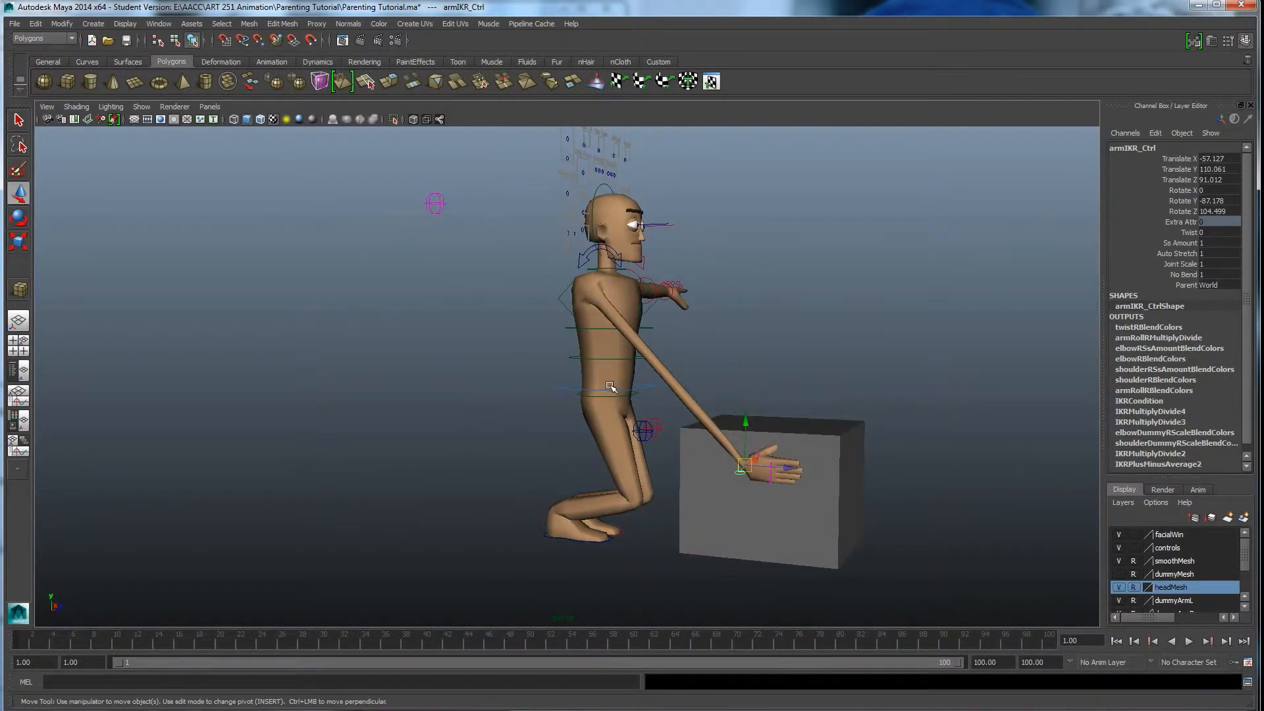
# Rotate the root control forward to about Rotate X 49.473 so the character leans over the cube.
pyautogui.click(649, 389)
pyautogui.press('e')
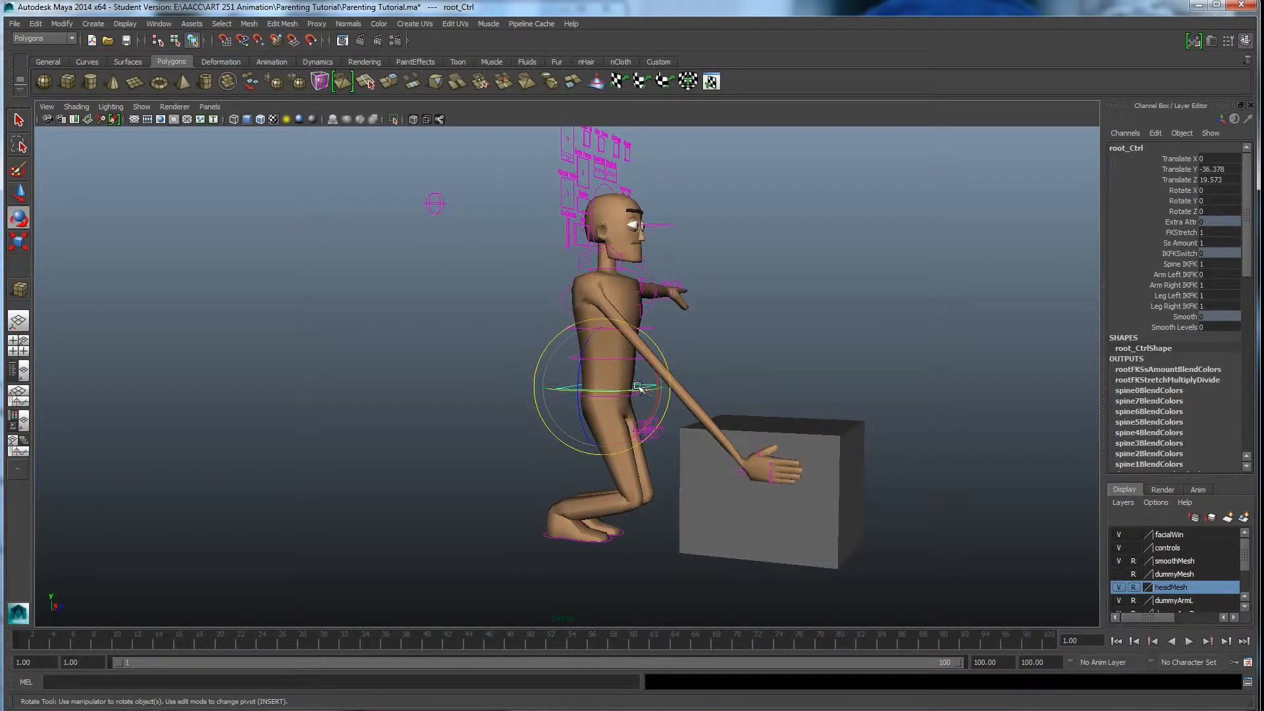
pyautogui.moveTo(649, 387); pyautogui.dragTo(639, 336)
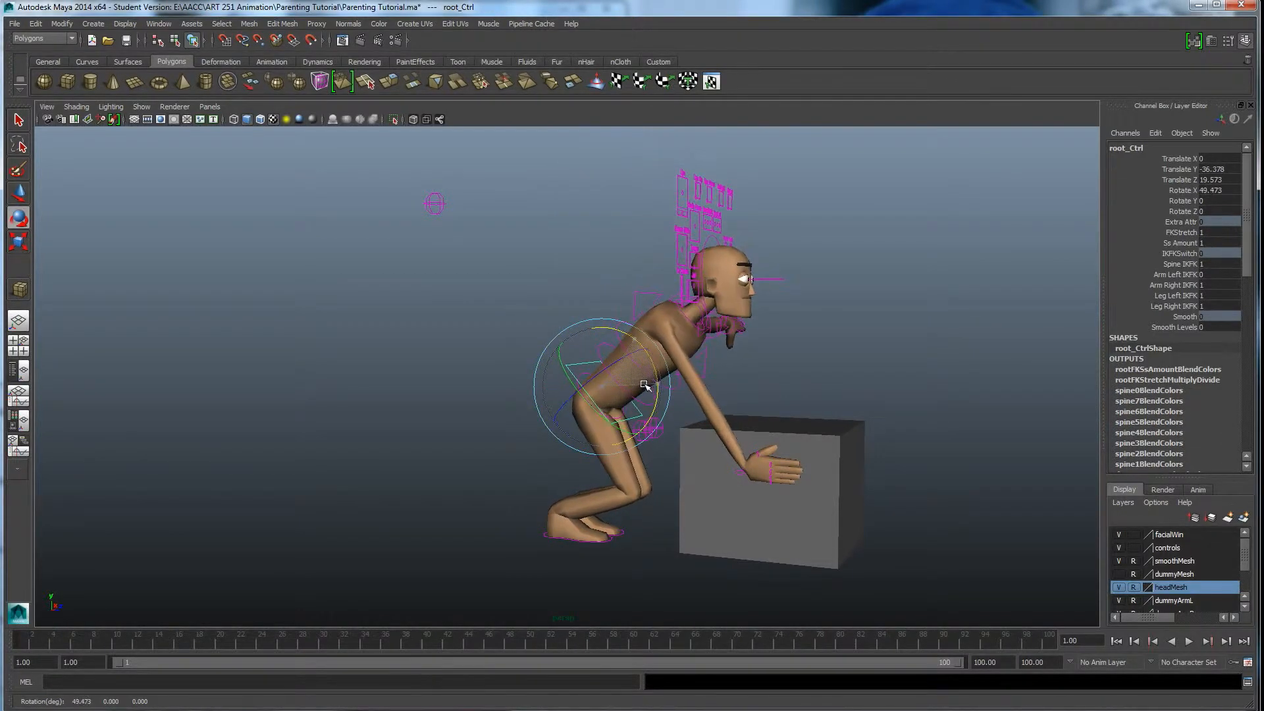
# Move both foot IK controls forward together to about Translate Z 29.038.
pyautogui.click(613, 539)
pyautogui.click(607, 540)
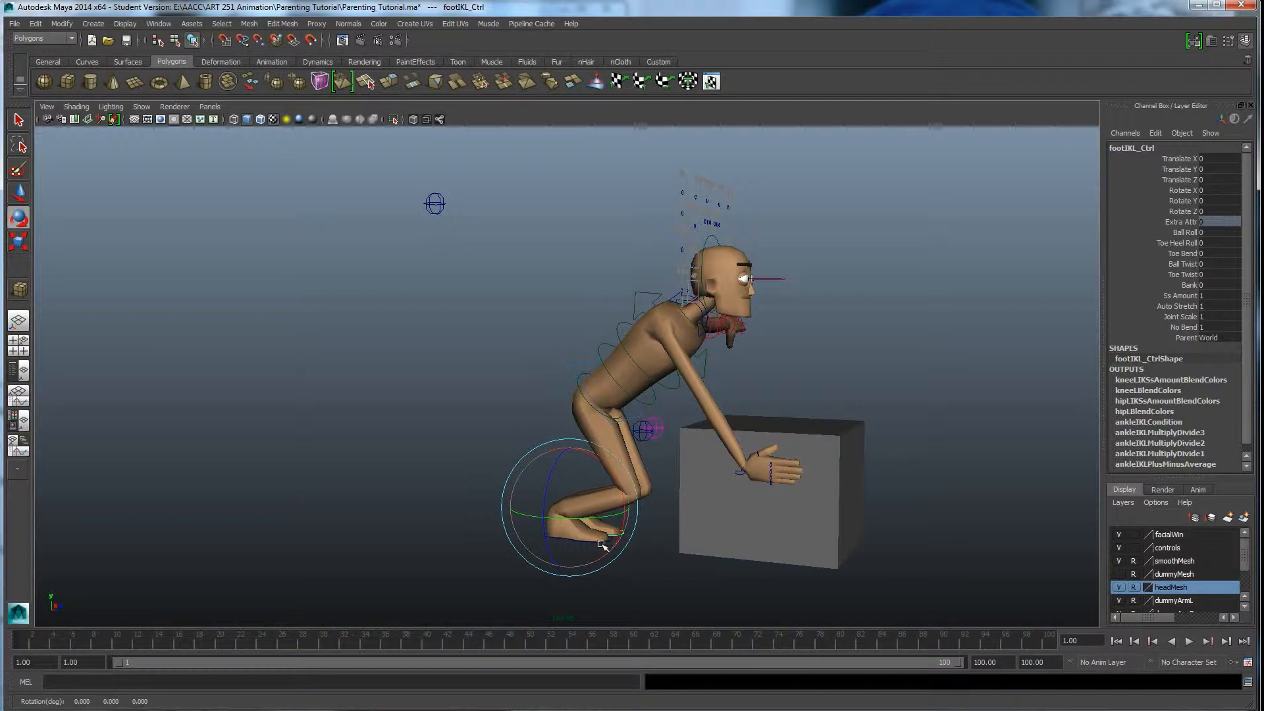
pyautogui.press('w')
pyautogui.keyDown('shift'); pyautogui.click(570, 539); pyautogui.keyUp('shift')
pyautogui.moveTo(598, 520); pyautogui.dragTo(661, 524)
pyautogui.keyDown('alt'); pyautogui.moveTo(627, 473); pyautogui.dragTo(651, 475); pyautogui.keyUp('alt')
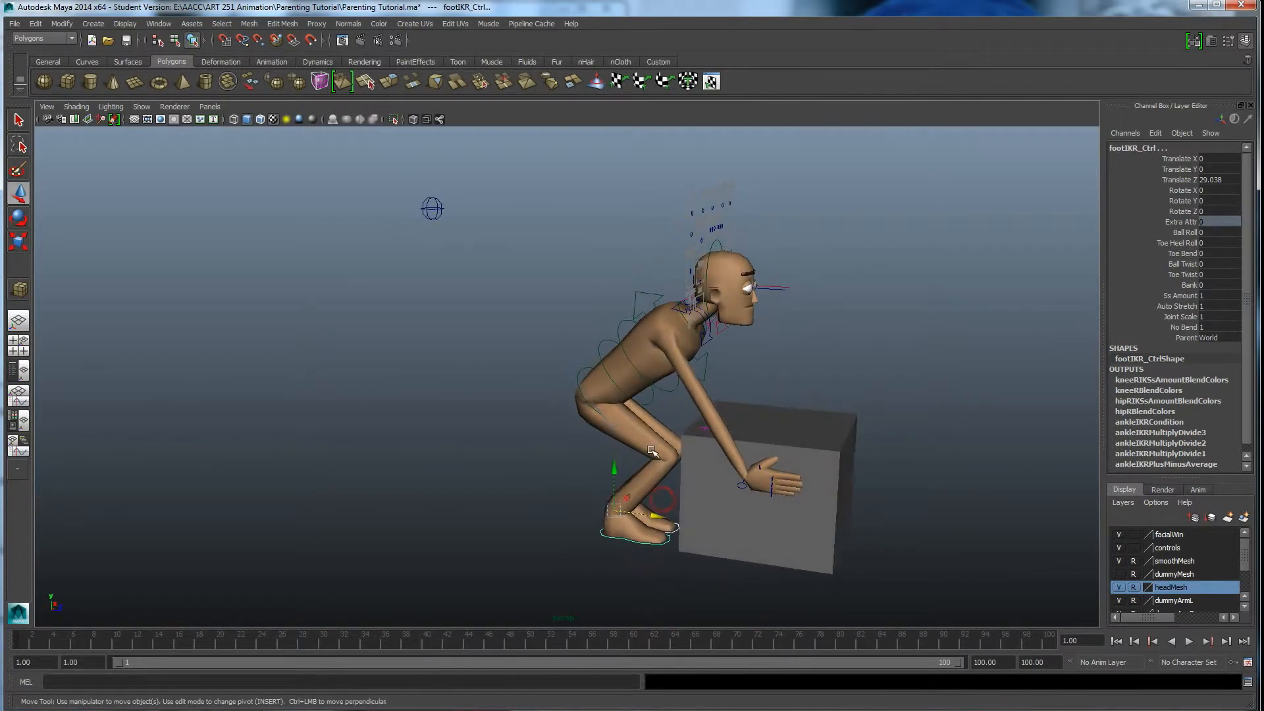
# Try moving the ikSpine2 control, undoing the move.
pyautogui.click(647, 377)
pyautogui.press('r')
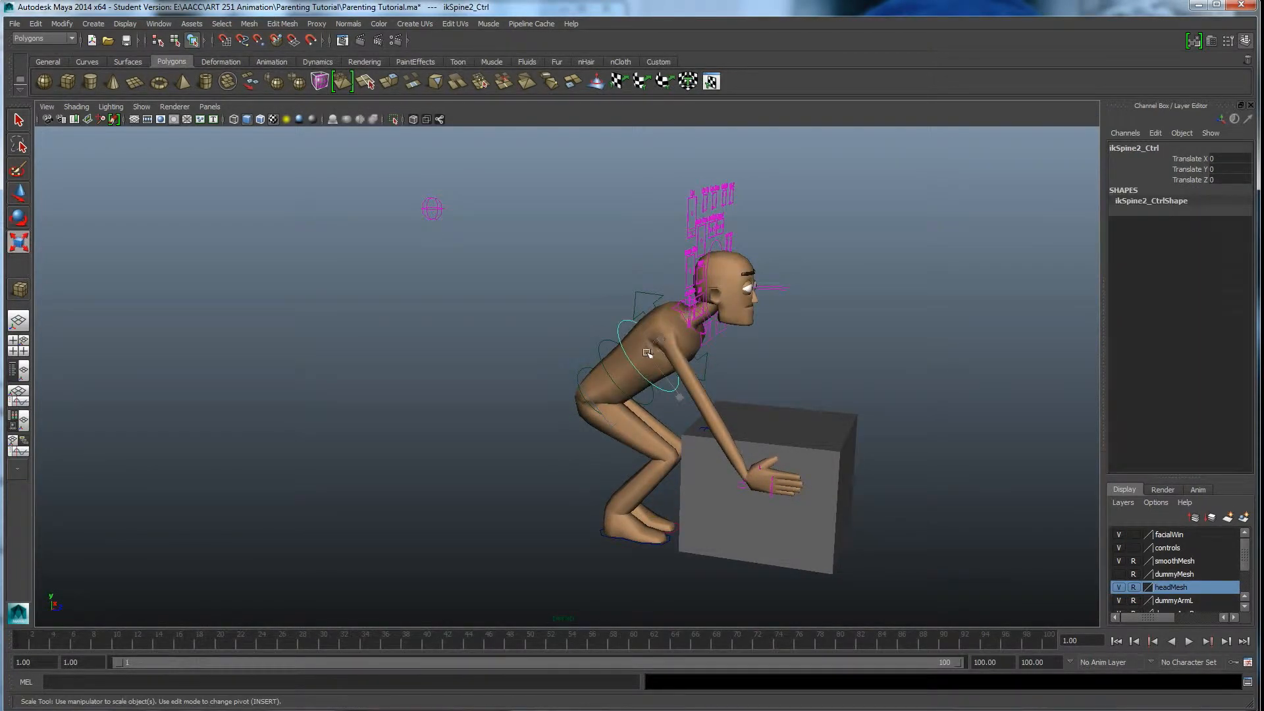
pyautogui.press('e')
pyautogui.press('w')
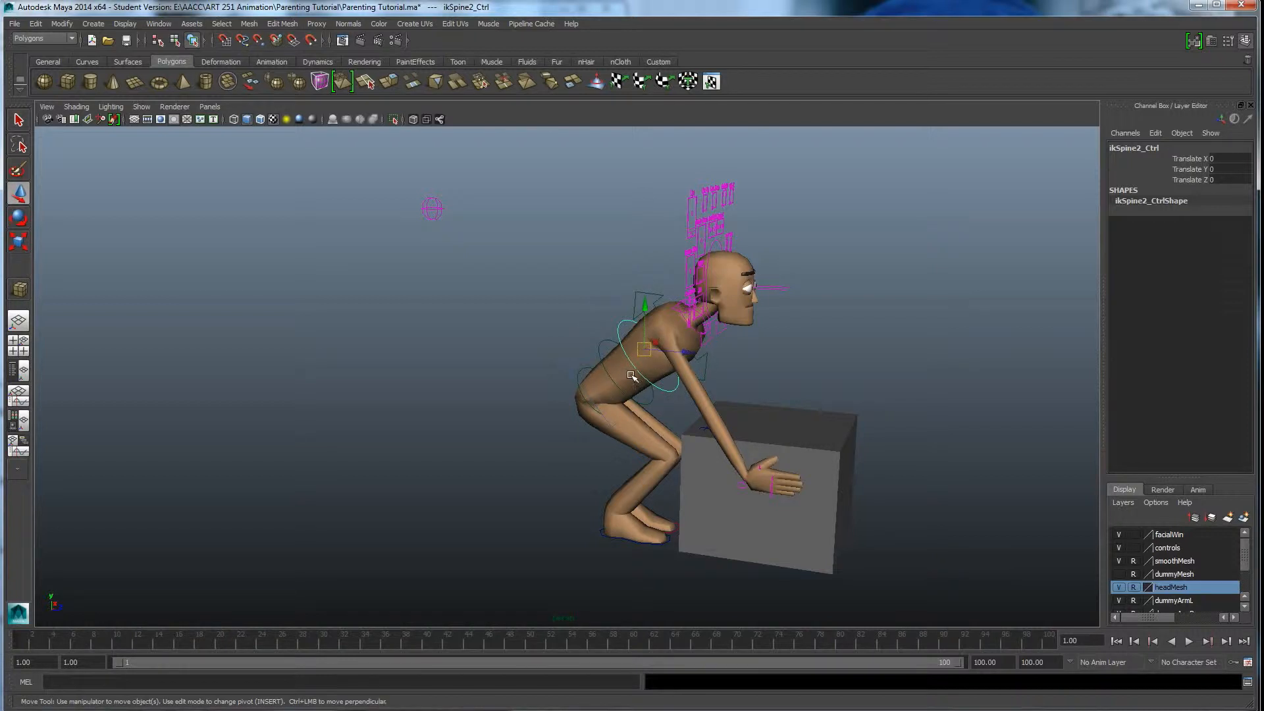
pyautogui.moveTo(643, 307); pyautogui.dragTo(645, 319)
pyautogui.hotkey('ctrl', 'z')
# Rotate the torso IK control to about Rotate X 27.036 and move it to about Translate Y -7.464, Z 8.707, deselecting it when done.
pyautogui.click(708, 334)
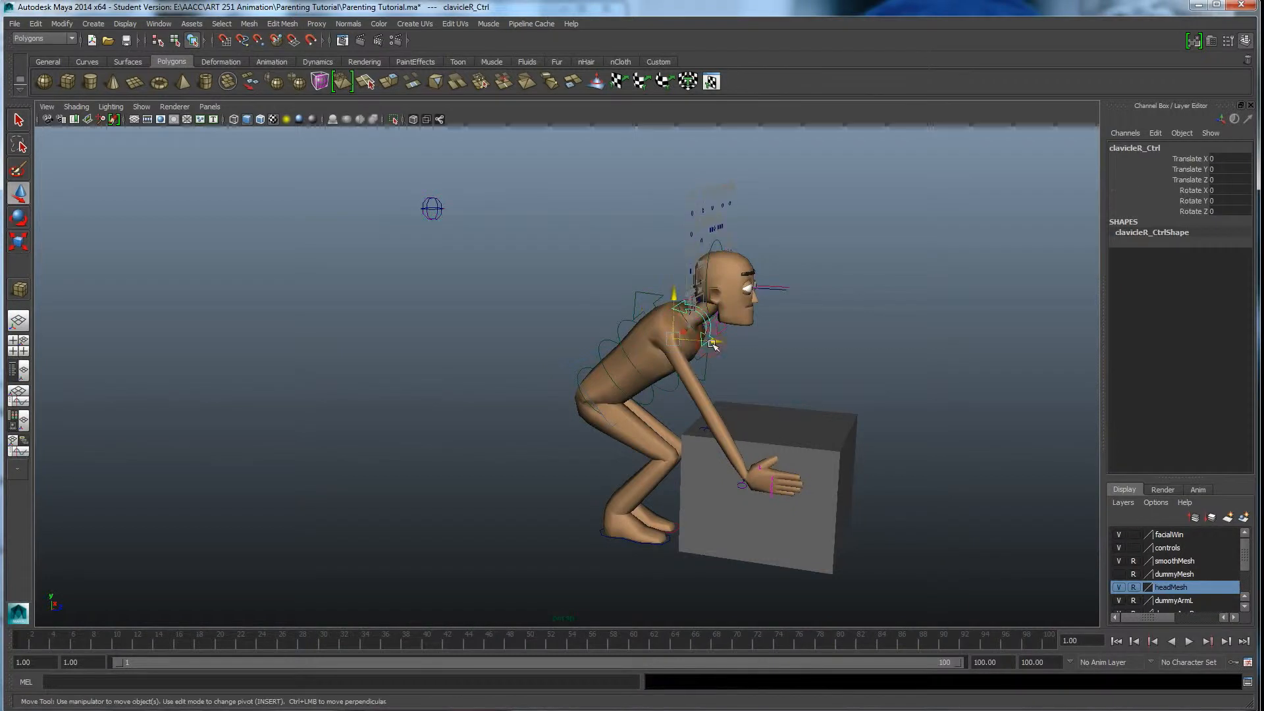
pyautogui.click(657, 294)
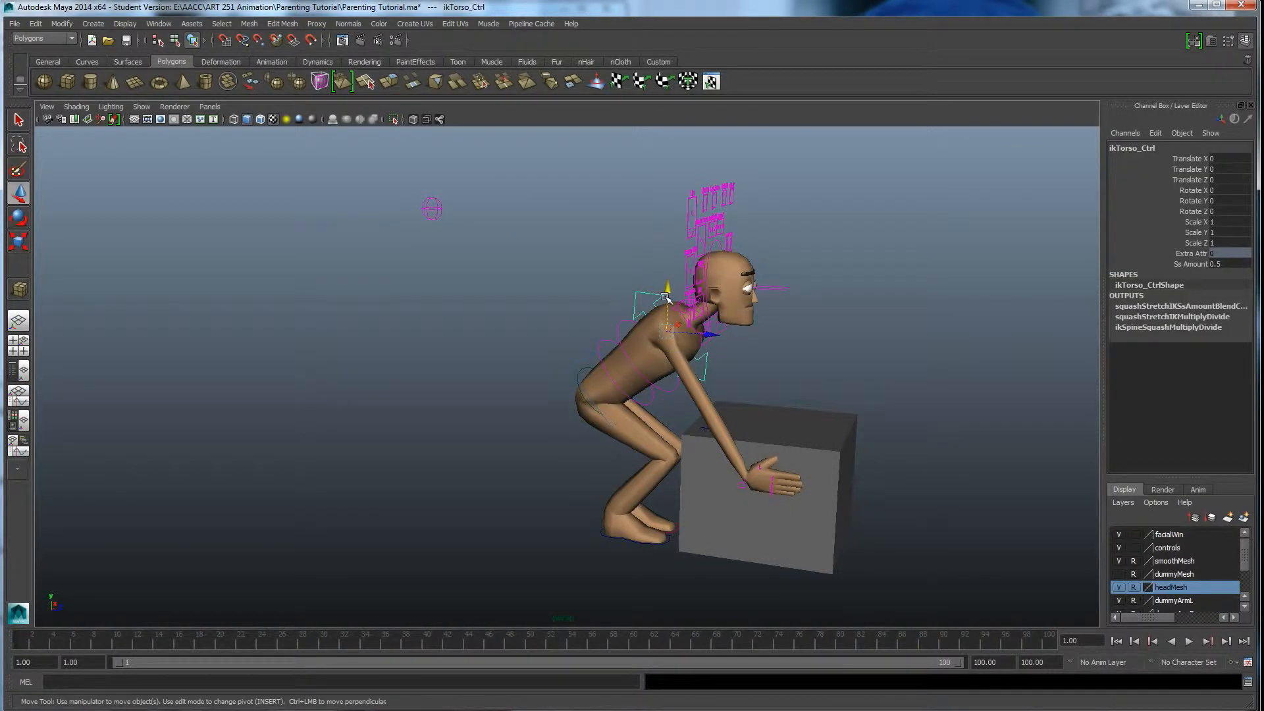
pyautogui.press('r')
pyautogui.press('e')
pyautogui.moveTo(715, 304); pyautogui.dragTo(722, 337)
pyautogui.press('w')
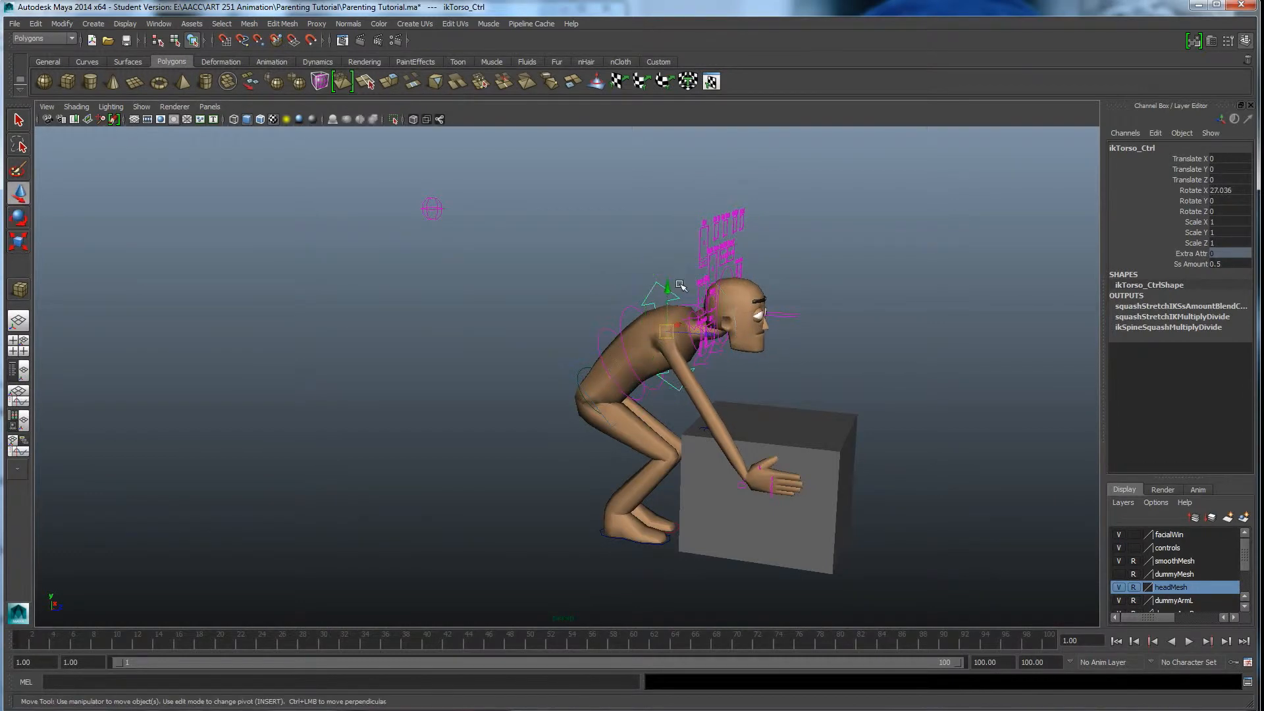
pyautogui.moveTo(669, 292); pyautogui.dragTo(670, 316)
pyautogui.keyDown('alt'); pyautogui.moveTo(688, 394); pyautogui.dragTo(655, 495); pyautogui.keyUp('alt')
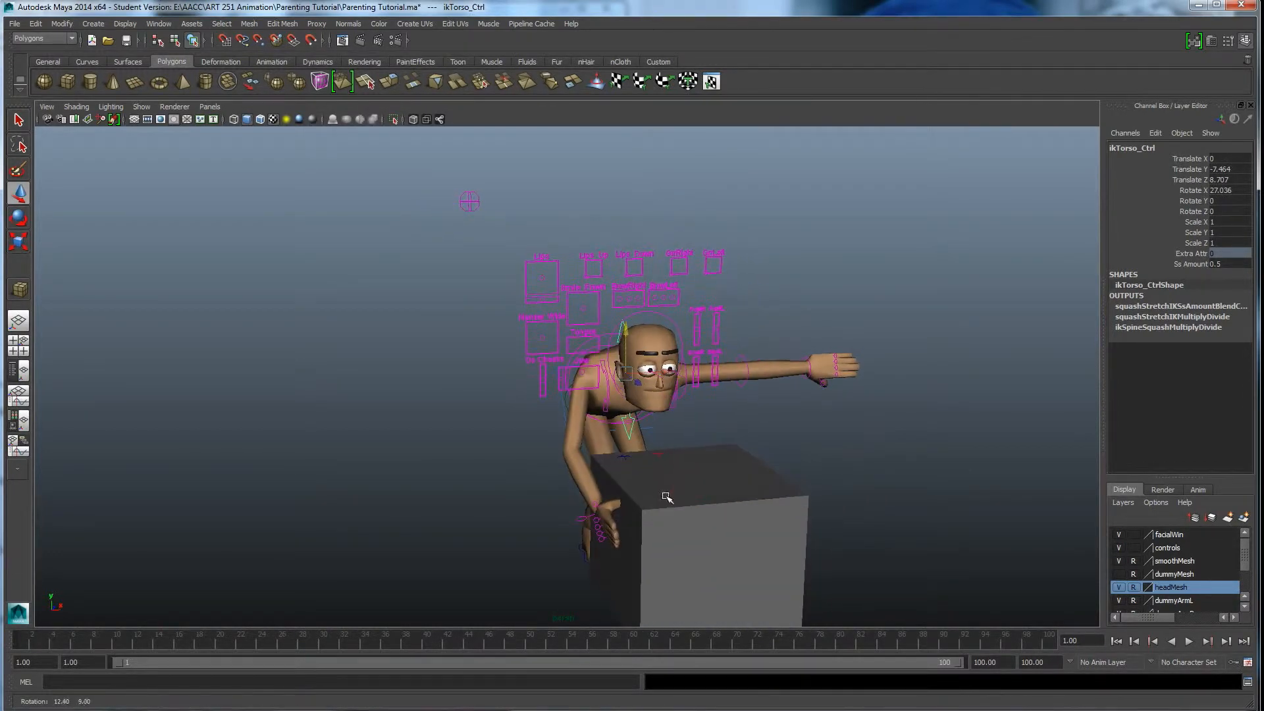
pyautogui.keyDown('alt'); pyautogui.moveTo(839, 371); pyautogui.dragTo(682, 469); pyautogui.keyUp('alt')
pyautogui.click(805, 406)
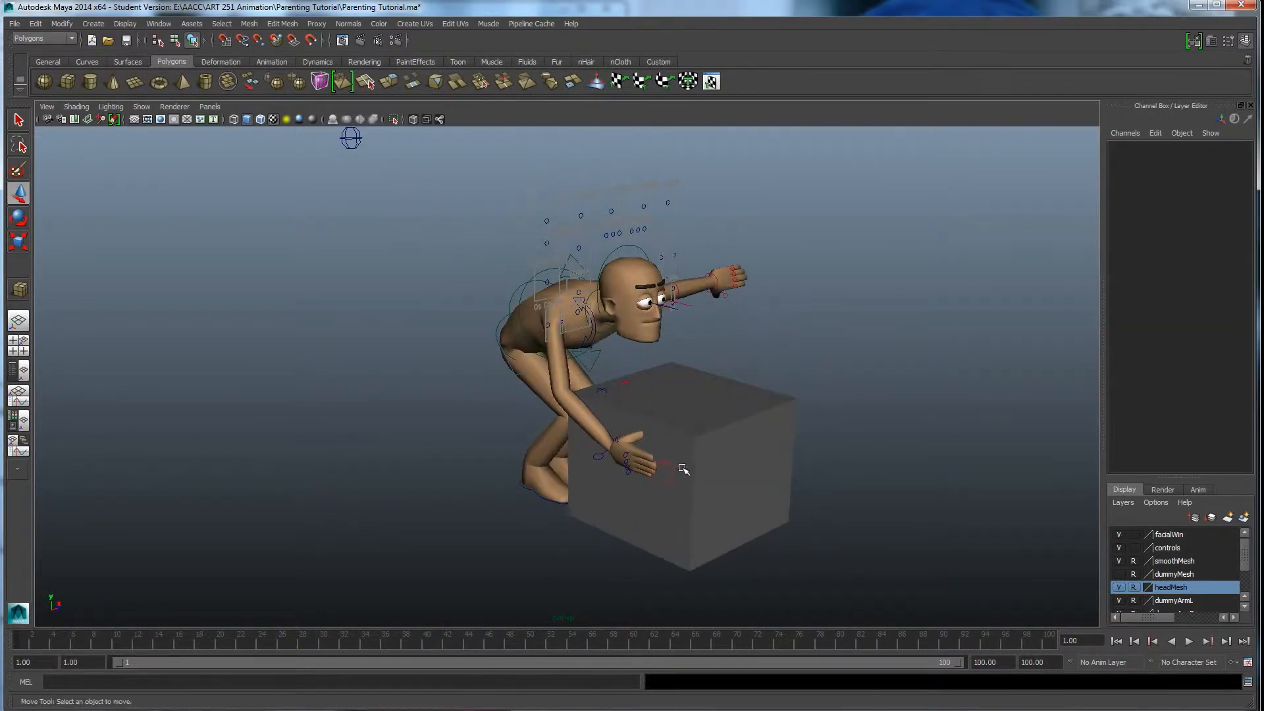
# Select the right arm IK control and the cube in turn, then try moving the arm control and undo the move.
pyautogui.click(596, 457)
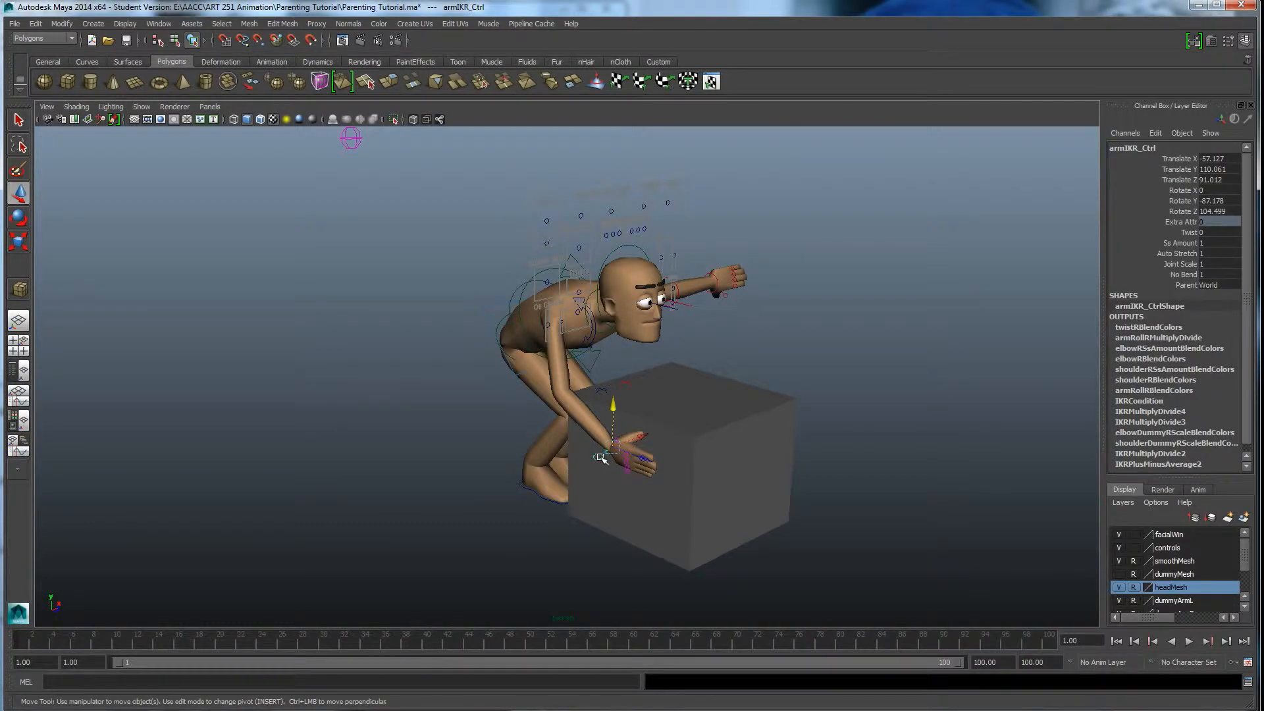
pyautogui.click(722, 444)
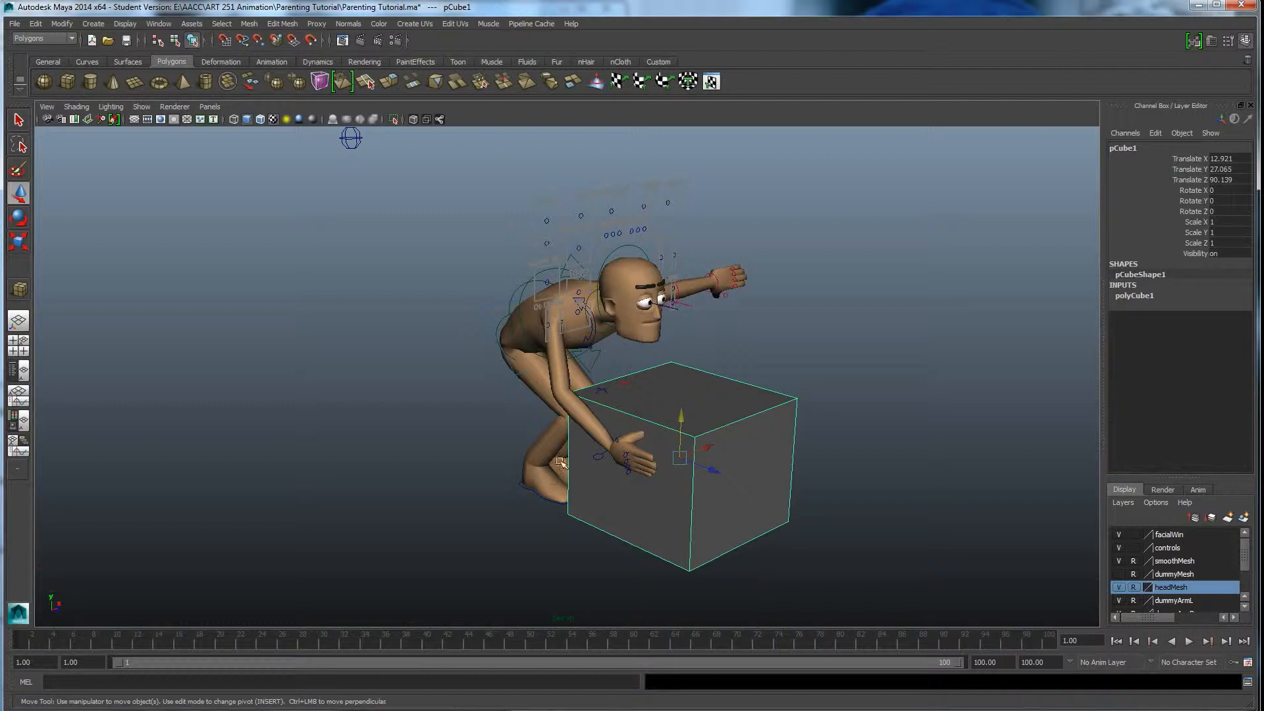
pyautogui.click(596, 459)
pyautogui.keyDown('shift'); pyautogui.click(744, 434); pyautogui.keyUp('shift')
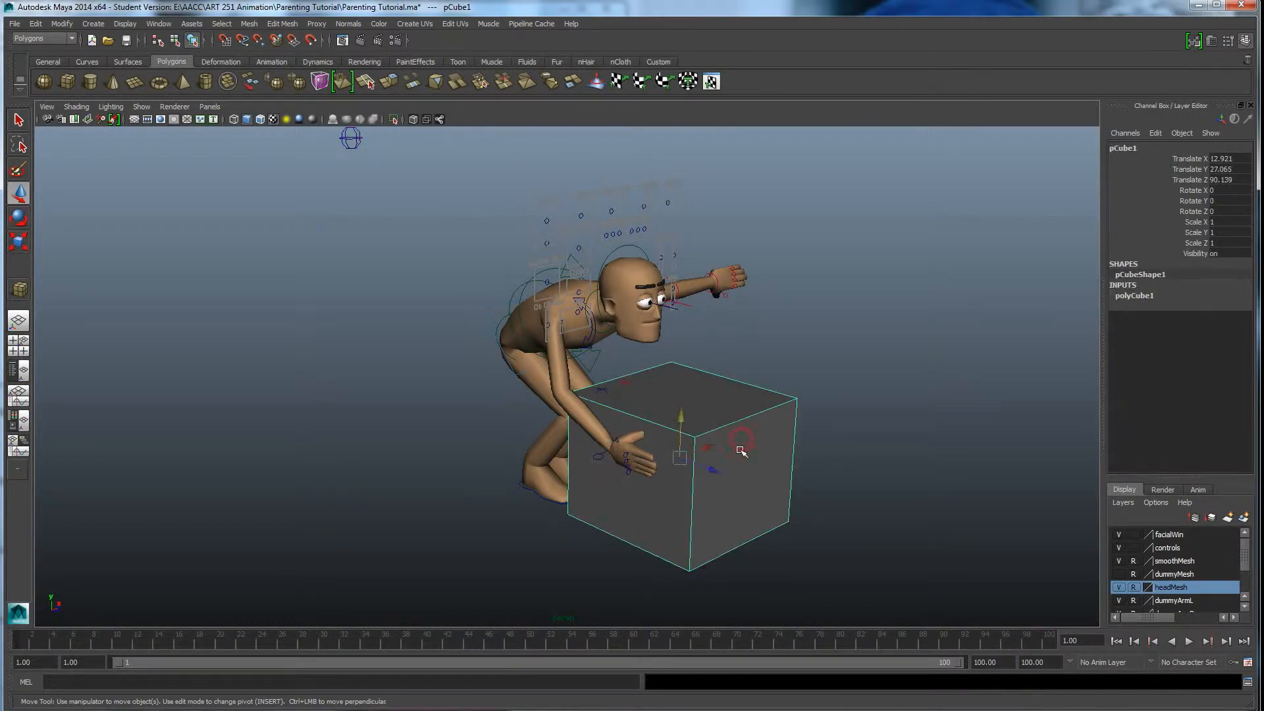
pyautogui.click(598, 459)
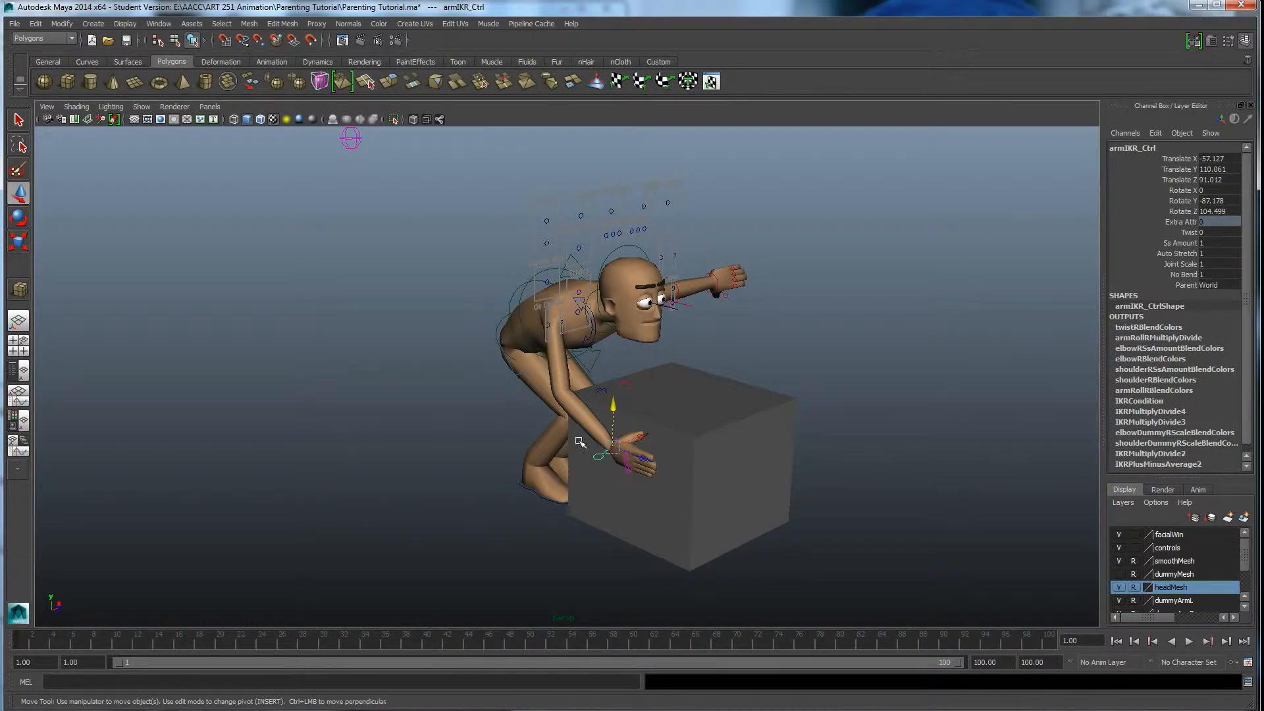
pyautogui.keyDown('alt'); pyautogui.moveTo(623, 507); pyautogui.dragTo(553, 449); pyautogui.keyUp('alt')
pyautogui.hotkey('ctrl', 'z')
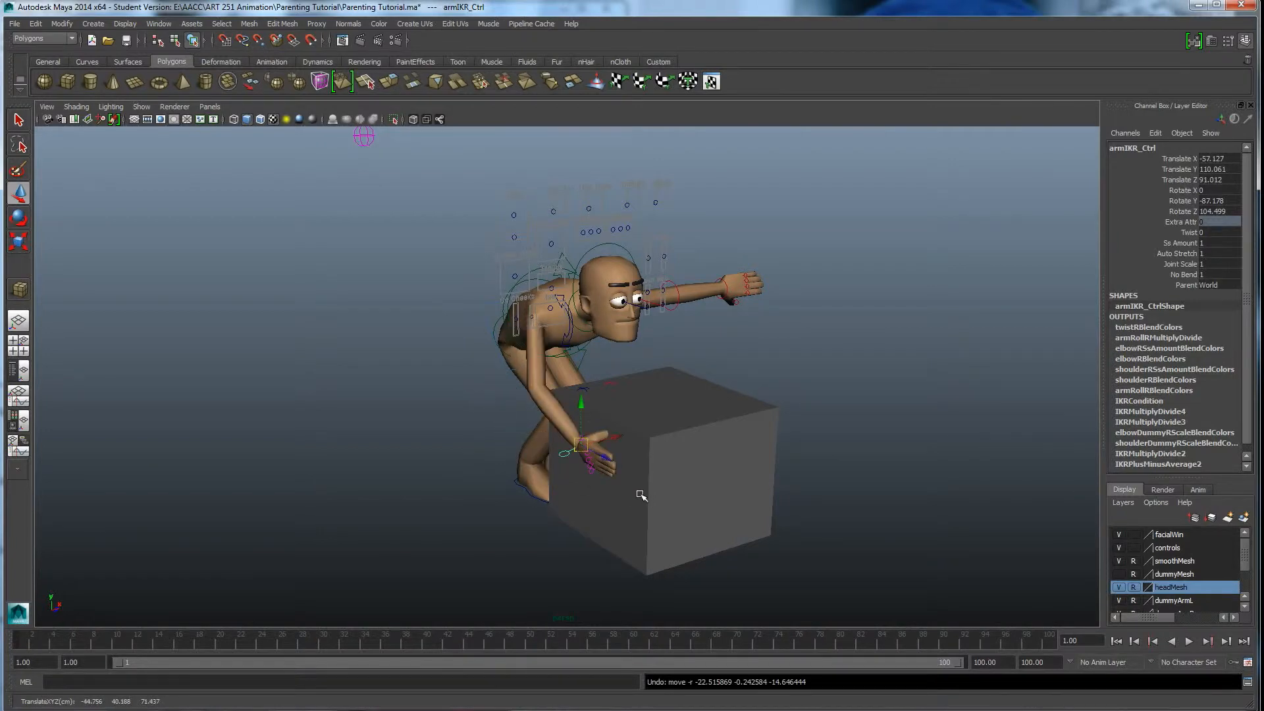
pyautogui.keyDown('alt'); pyautogui.moveTo(641, 495); pyautogui.dragTo(708, 451); pyautogui.keyUp('alt')
pyautogui.keyDown('alt'); pyautogui.moveTo(636, 470); pyautogui.dragTo(653, 471); pyautogui.keyUp('alt')
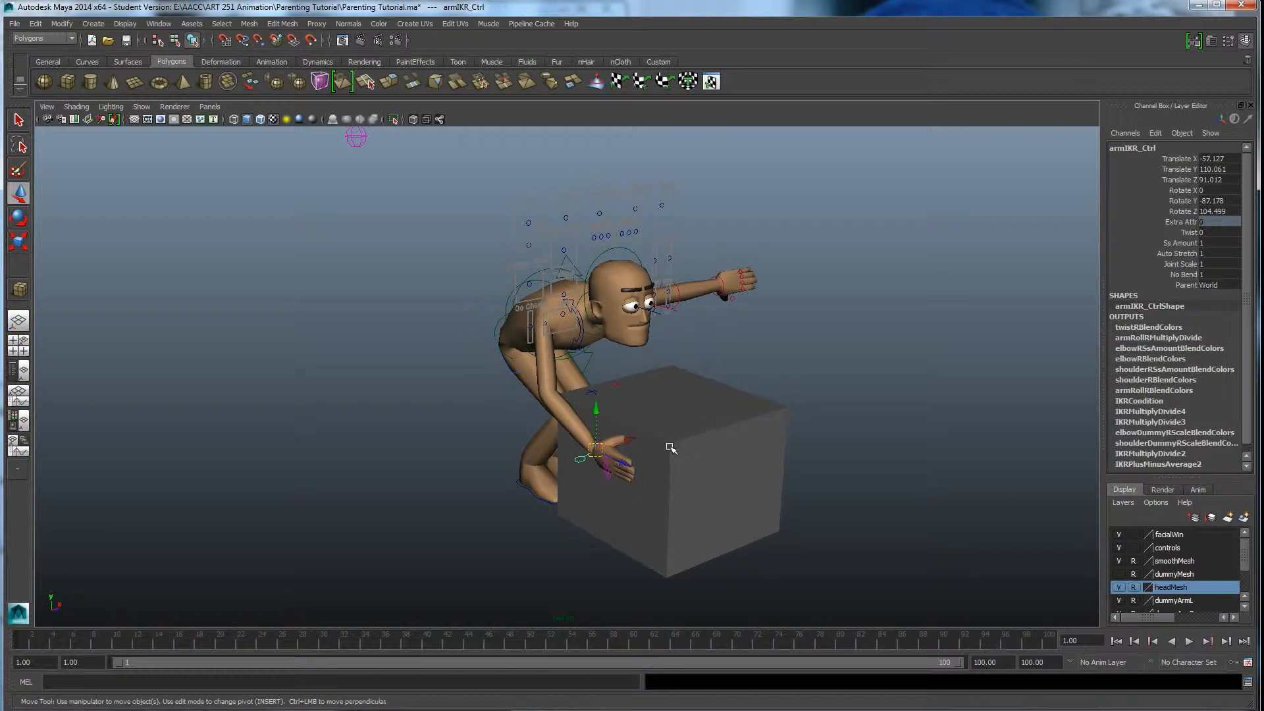
pyautogui.keyDown('alt'); pyautogui.moveTo(657, 456); pyautogui.dragTo(714, 443); pyautogui.keyUp('alt')
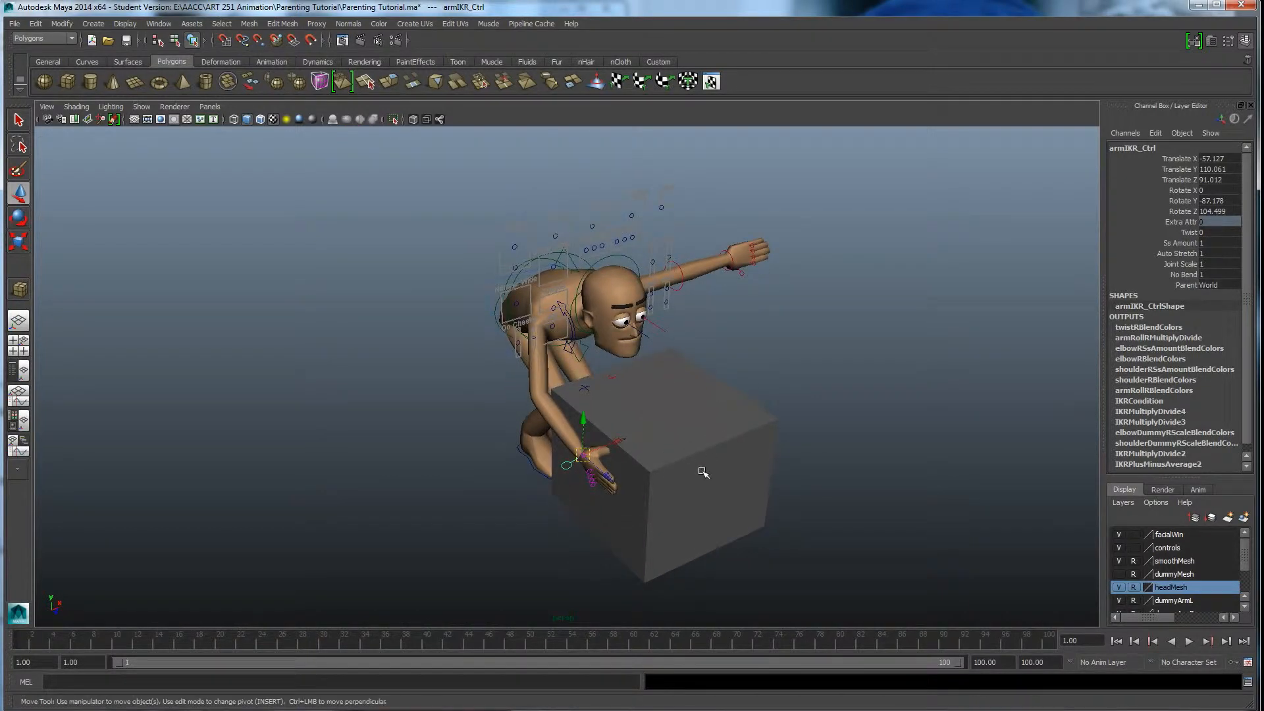
# Duplicate the cube in place and rename the copy attached_to_hand.
pyautogui.click(710, 475)
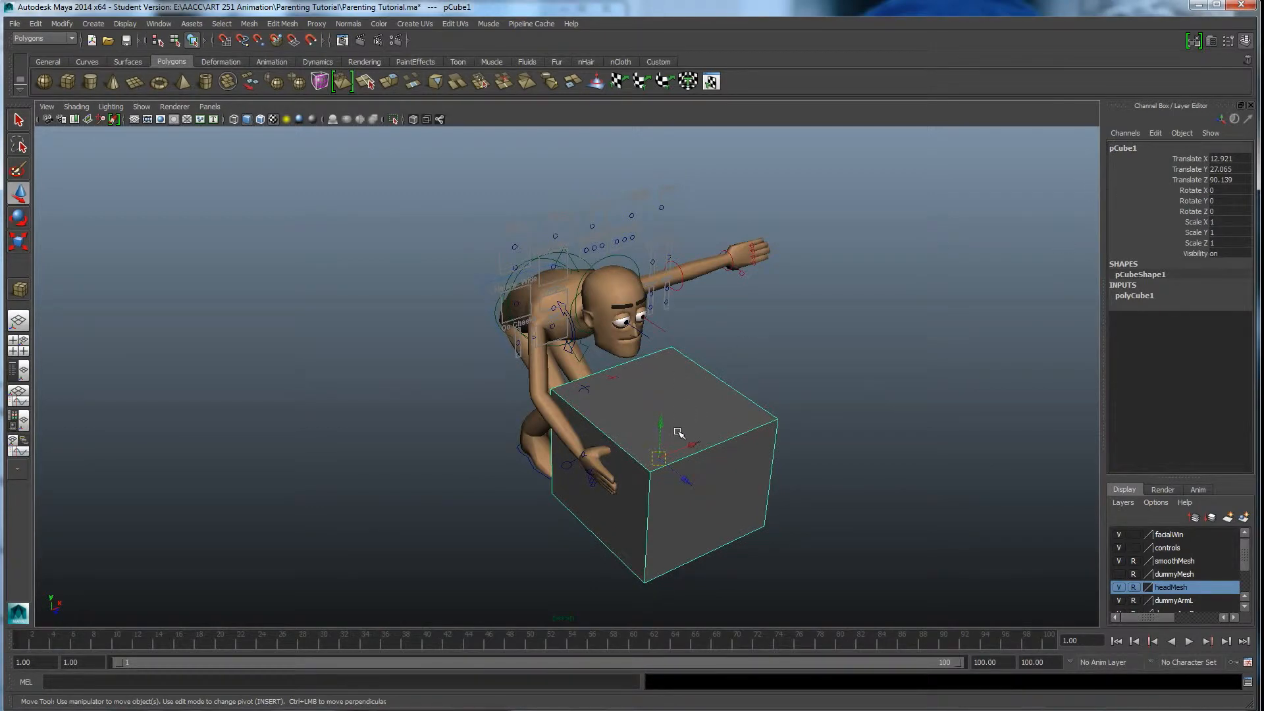
pyautogui.hotkey('ctrl', 'd')
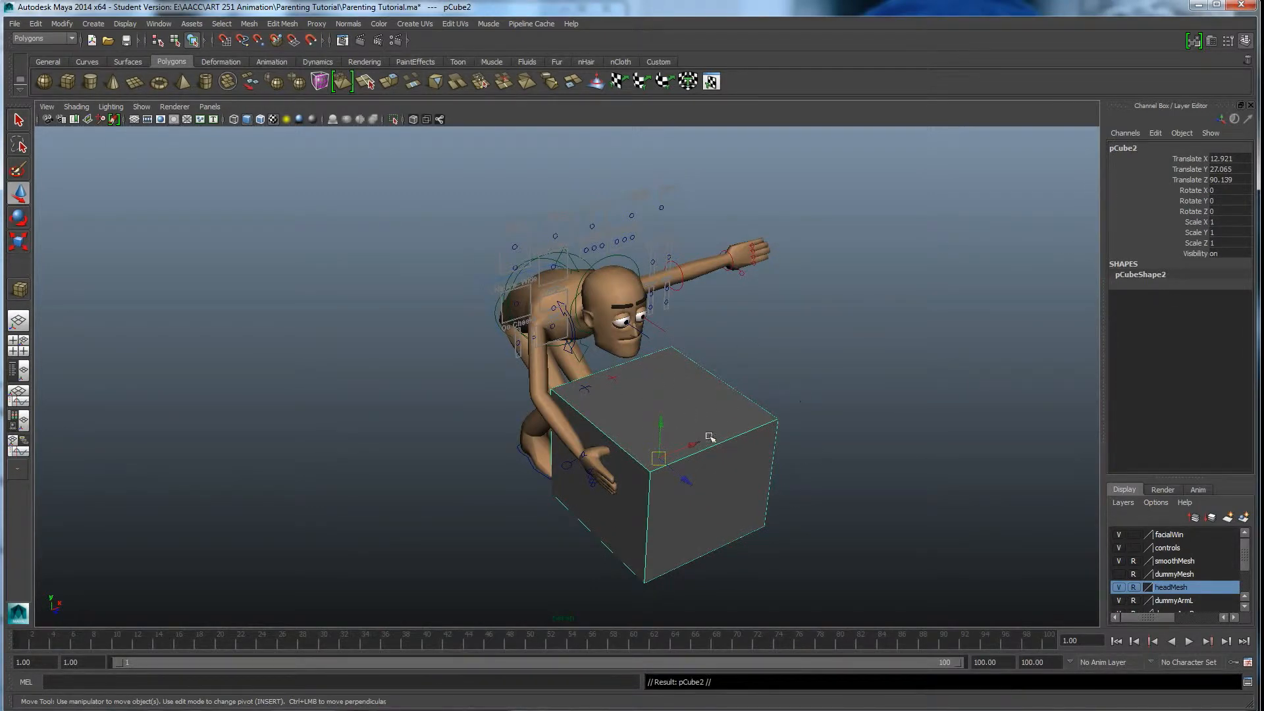
pyautogui.doubleClick(1132, 148)
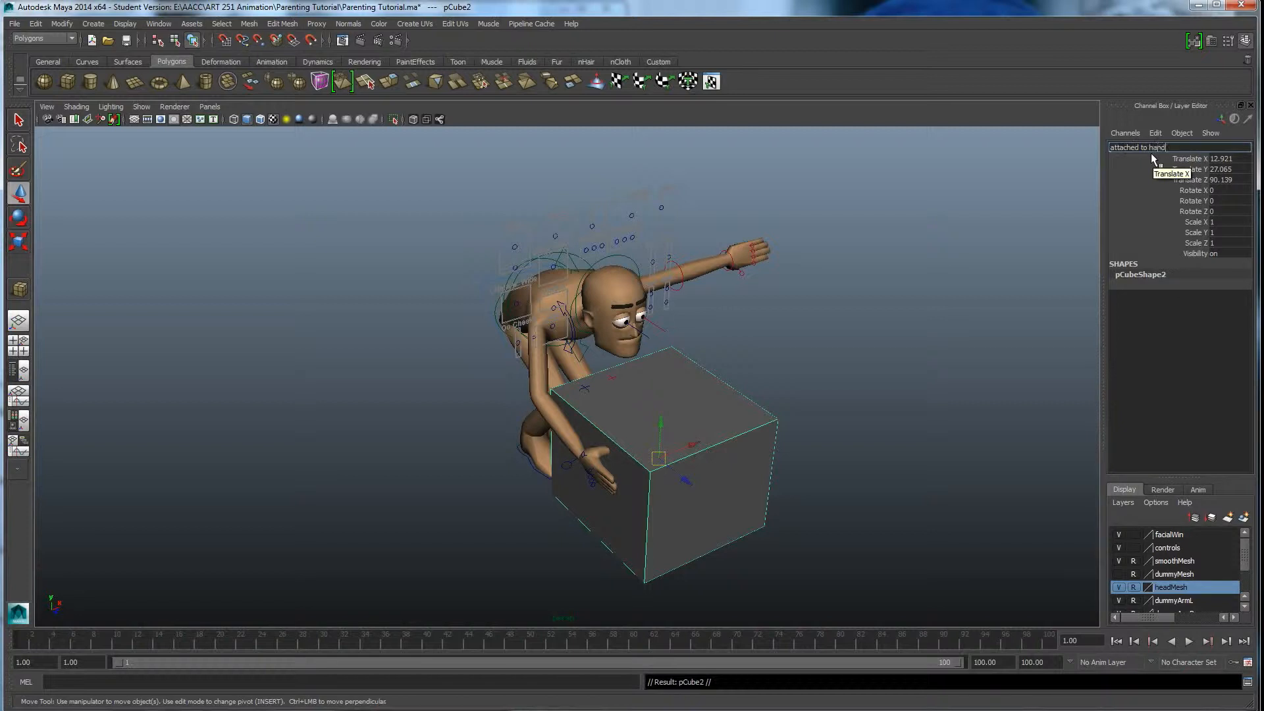
pyautogui.write('attached to hand')
pyautogui.press('Return')
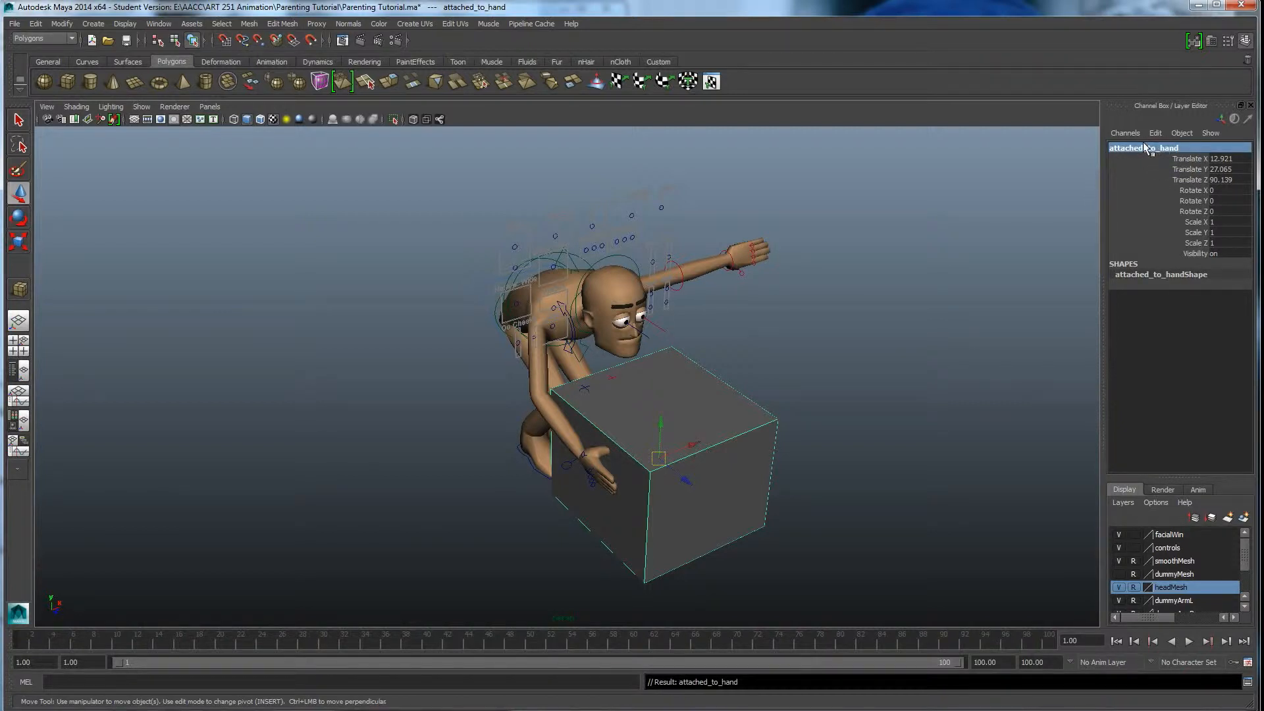
pyautogui.keyDown('alt'); pyautogui.moveTo(601, 516); pyautogui.dragTo(668, 389); pyautogui.keyUp('alt')
pyautogui.scroll(2, 666, 391)
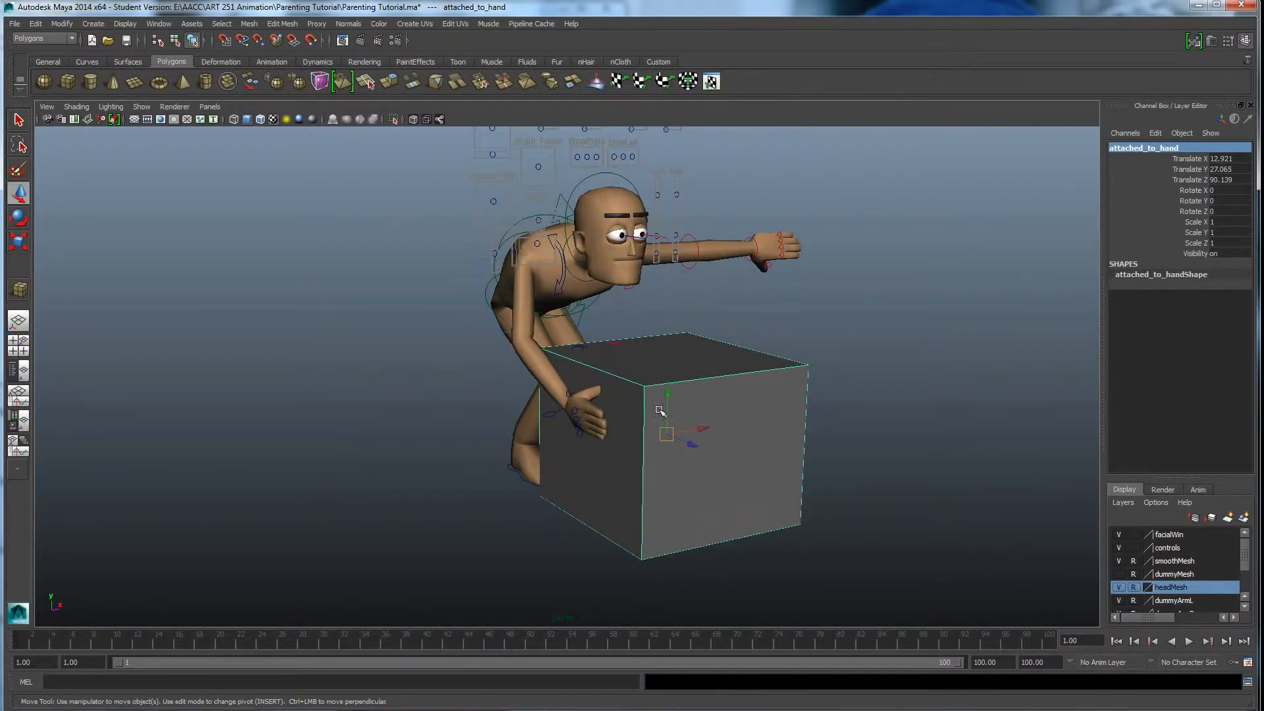
pyautogui.click(553, 416)
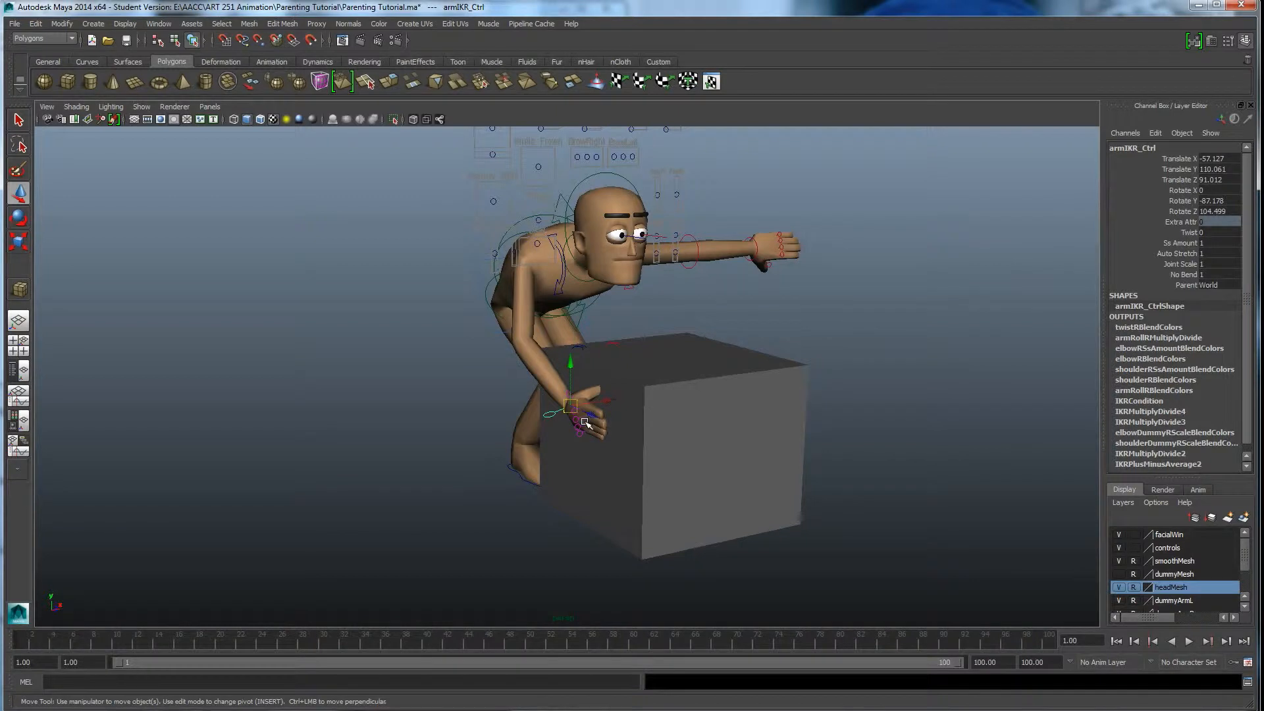
pyautogui.click(697, 408)
pyautogui.keyDown('shift'); pyautogui.click(728, 414); pyautogui.keyUp('shift')
pyautogui.keyDown('shift'); pyautogui.click(730, 389); pyautogui.keyUp('shift')
pyautogui.keyDown('shift'); pyautogui.click(733, 374); pyautogui.keyUp('shift')
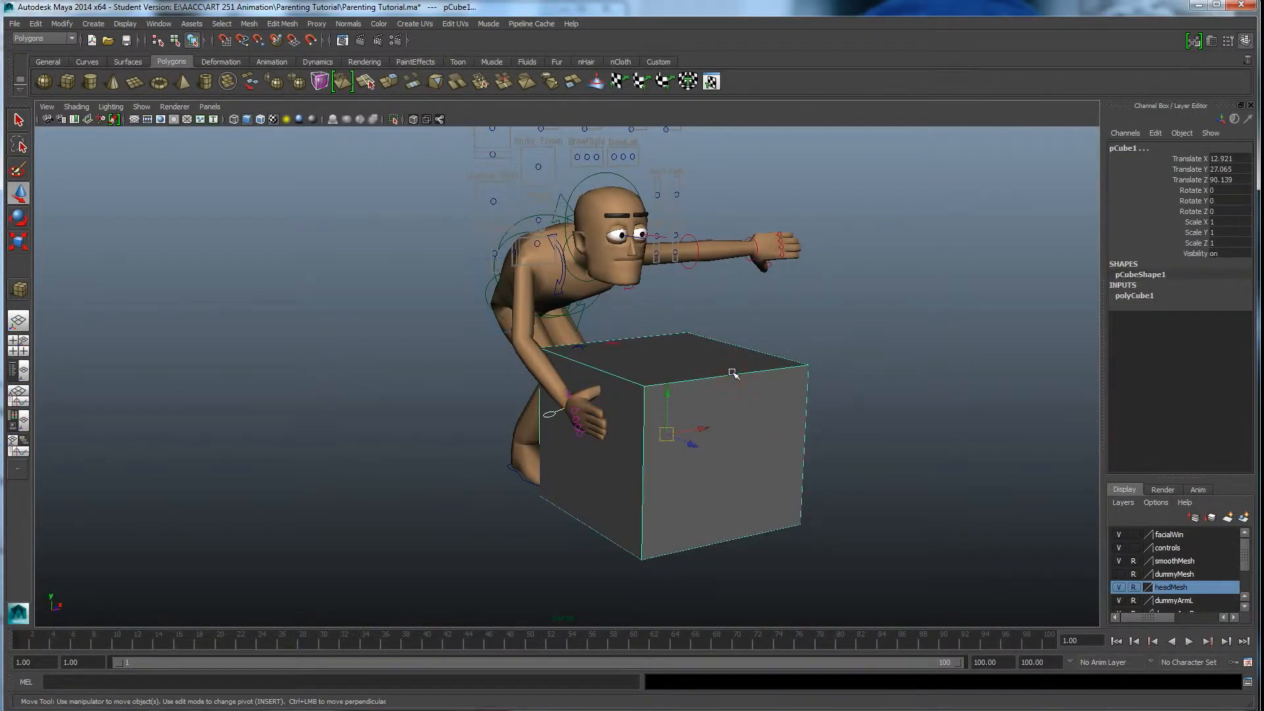
pyautogui.keyDown('shift'); pyautogui.click(789, 364); pyautogui.keyUp('shift')
pyautogui.keyDown('shift'); pyautogui.click(805, 380); pyautogui.keyUp('shift')
pyautogui.keyDown('shift'); pyautogui.click(642, 563); pyautogui.keyUp('shift')
pyautogui.keyDown('shift'); pyautogui.click(639, 518); pyautogui.keyUp('shift')
# Key the original cube's Visibility as on at frame 1.
pyautogui.click(719, 456)
pyautogui.click(23, 642)
pyautogui.click(19, 643)
pyautogui.click(1197, 252)
pyautogui.rightClick(1196, 254)
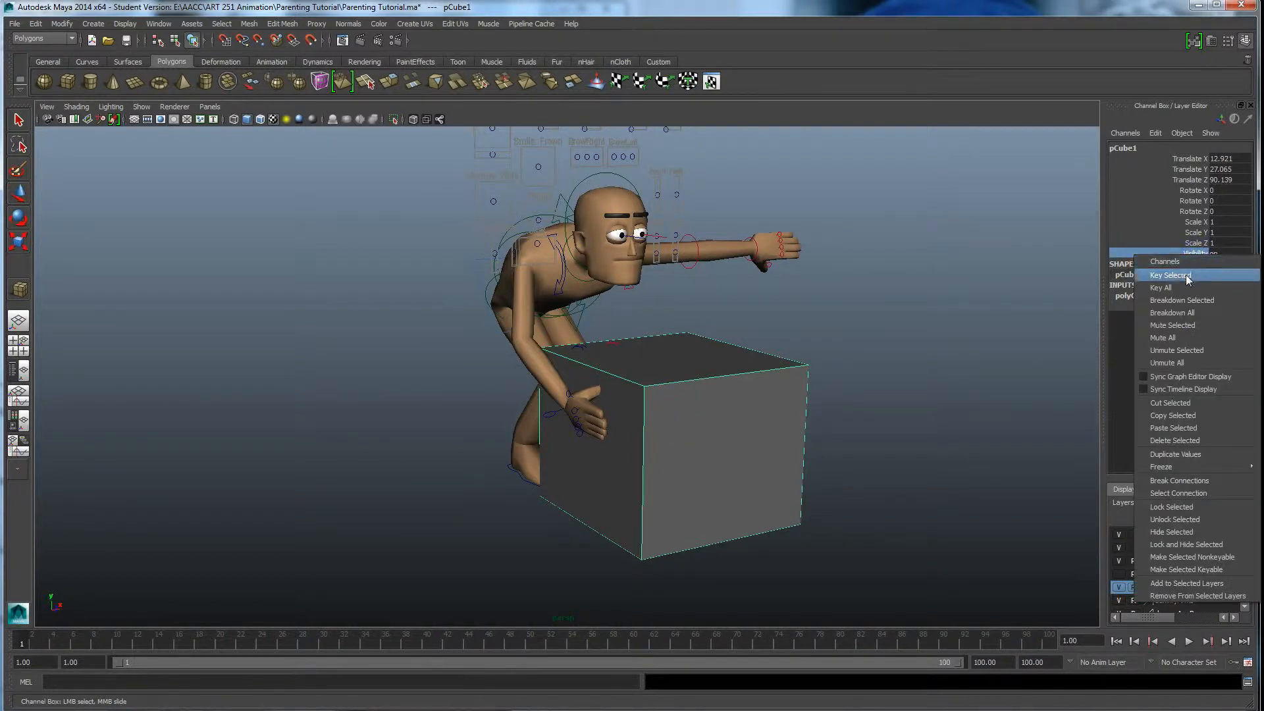
pyautogui.click(1186, 274)
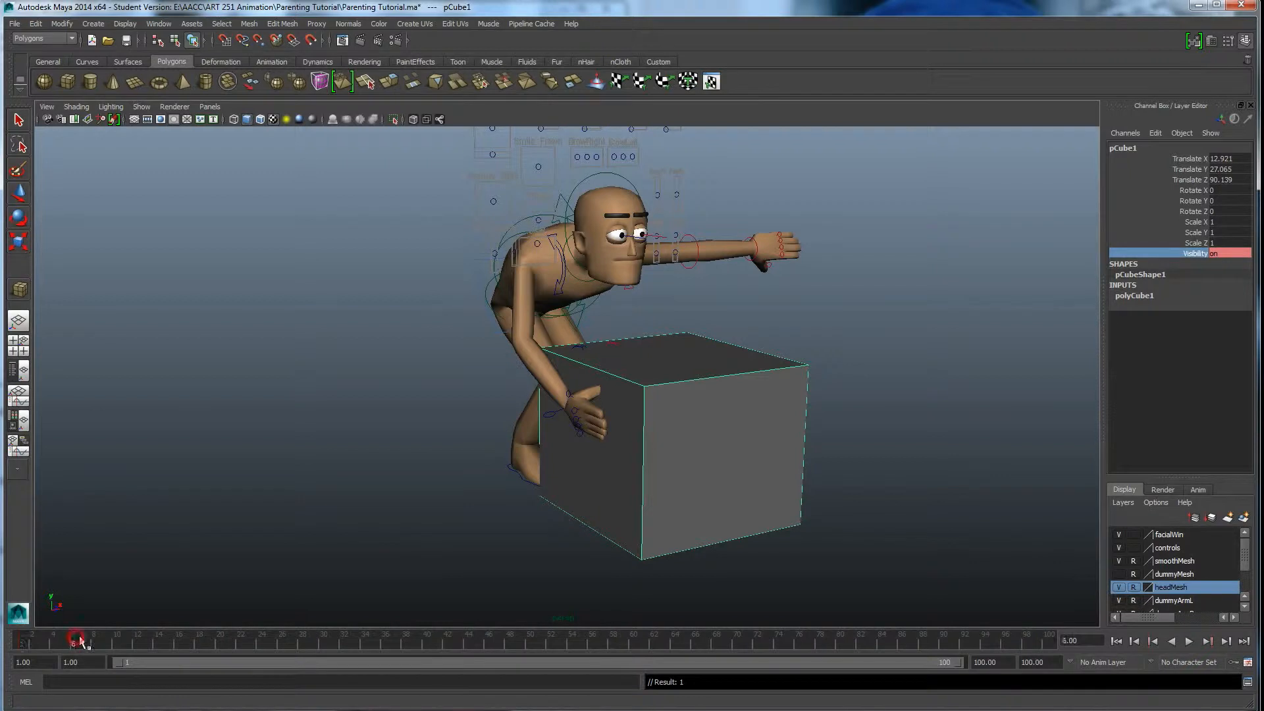
# Set the original cube's Visibility to off at frame 4, key that channel, and play back the change.
pyautogui.click(54, 639)
pyautogui.doubleClick(1224, 252)
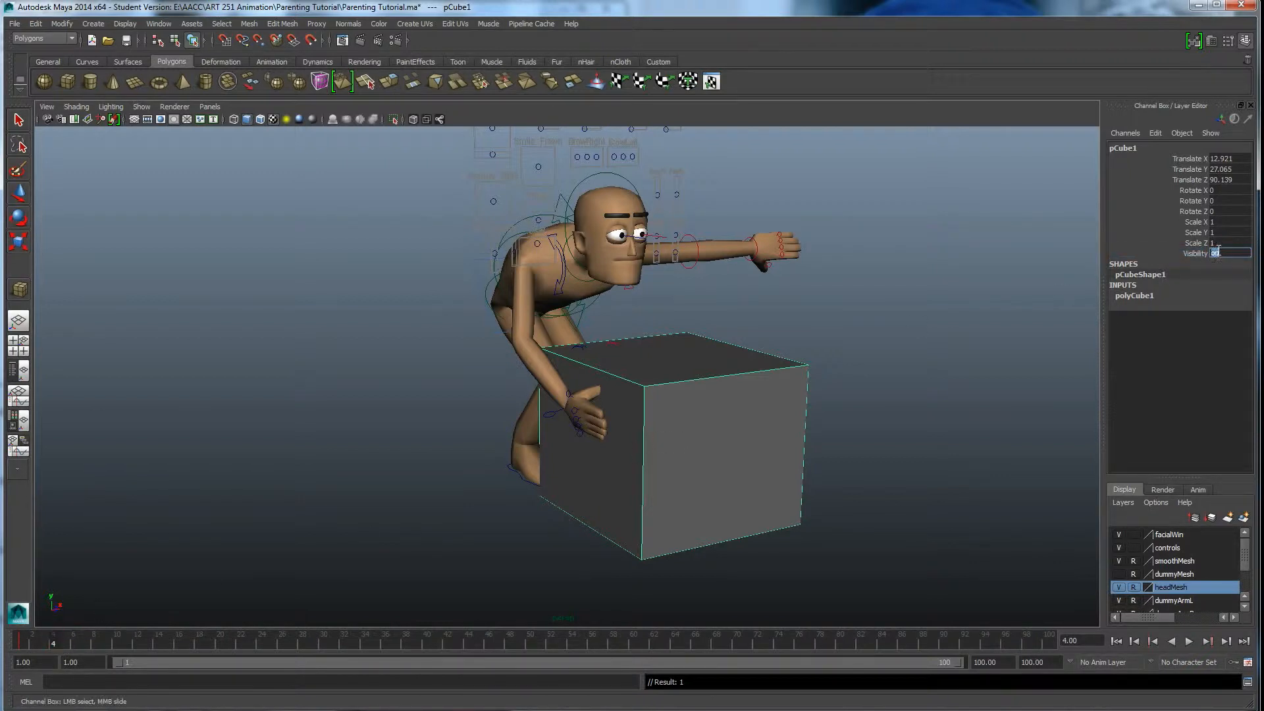
pyautogui.press('Return')
pyautogui.click(1191, 251)
pyautogui.rightClick(1189, 251)
pyautogui.click(1180, 271)
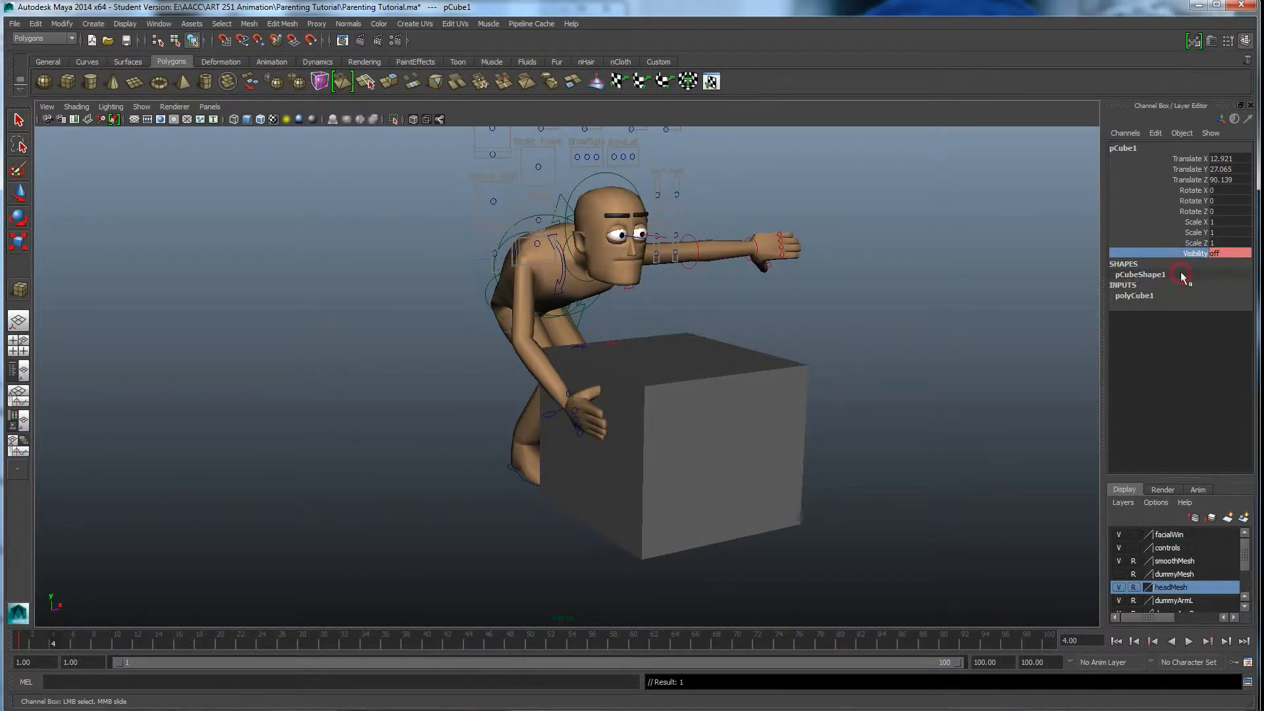
pyautogui.hotkey('alt', 'v')
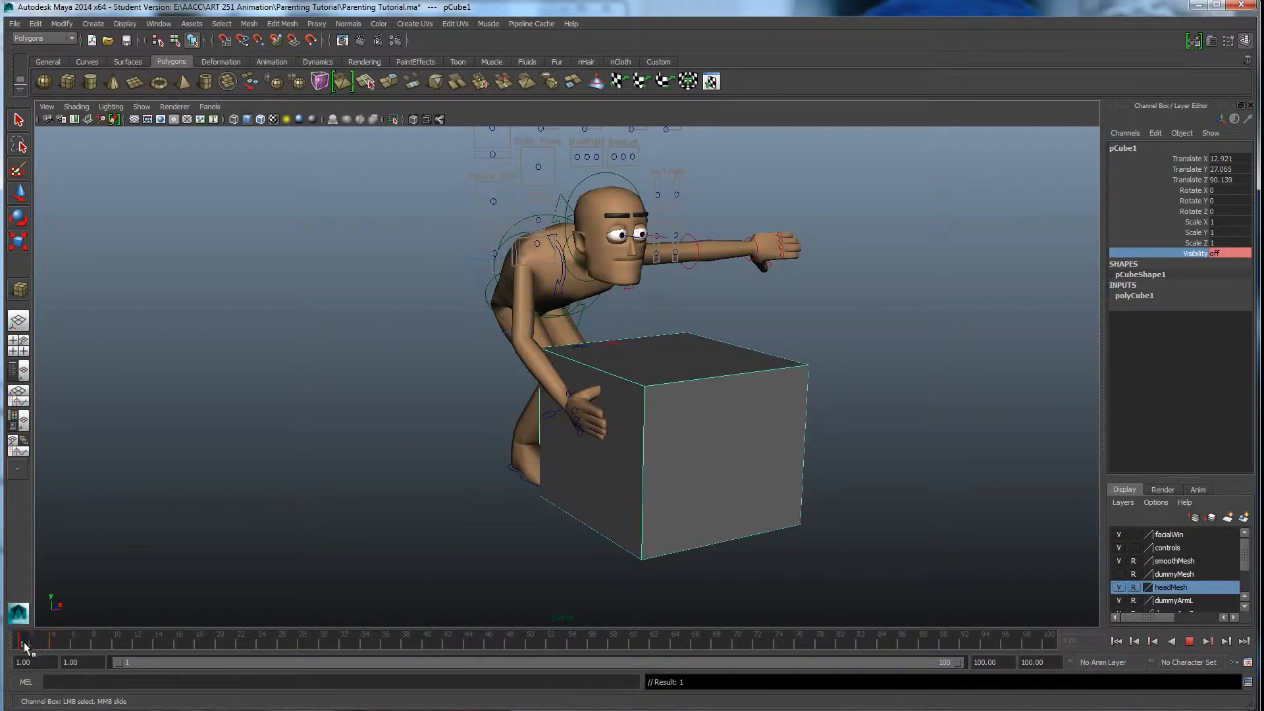
pyautogui.hotkey('alt', 'v')
# Parent-constrain the attached_to_hand cube to the right arm IK control at frame 6, with Maintain offset on and all translate and rotate axes.
pyautogui.click(760, 423)
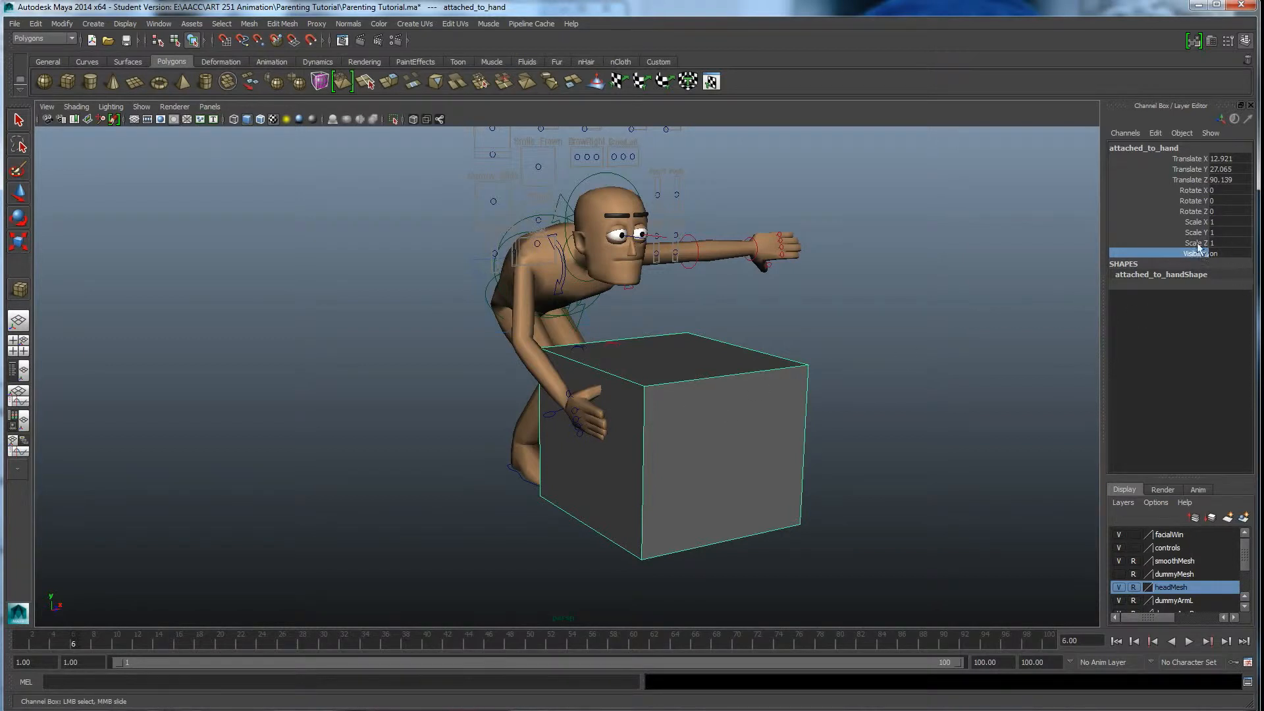
pyautogui.click(541, 422)
pyautogui.press('w')
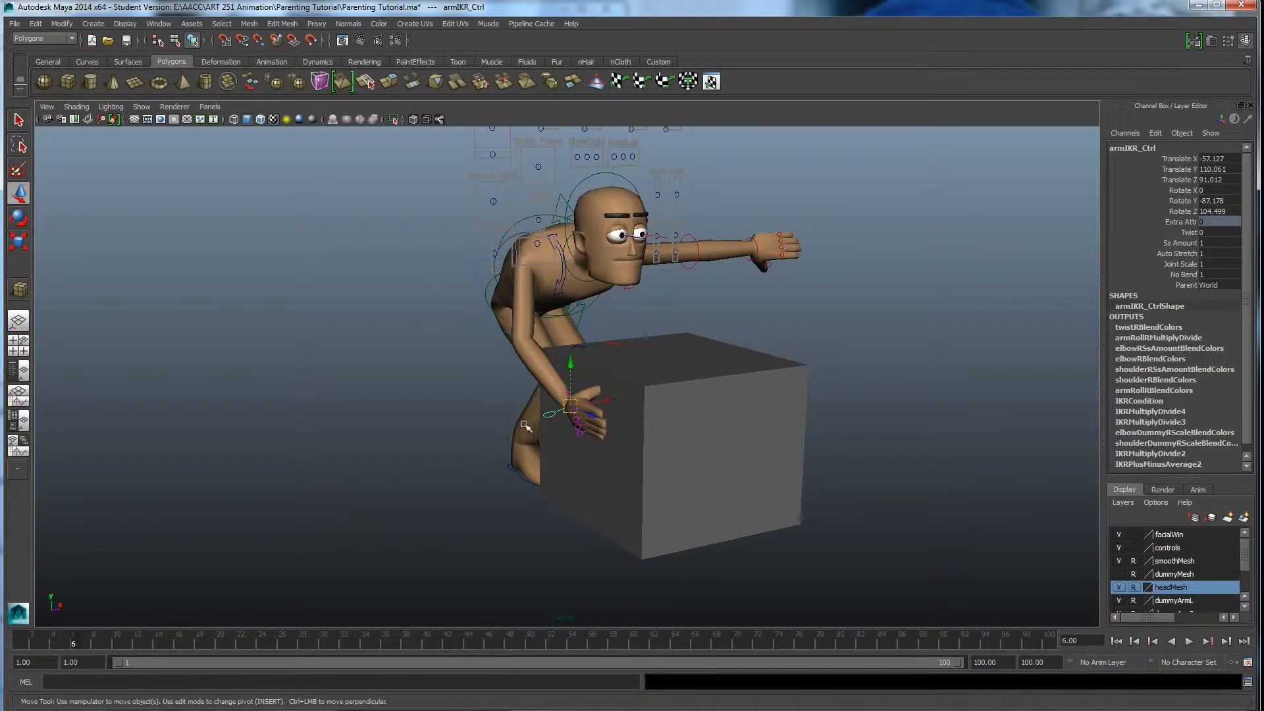
pyautogui.click(731, 408)
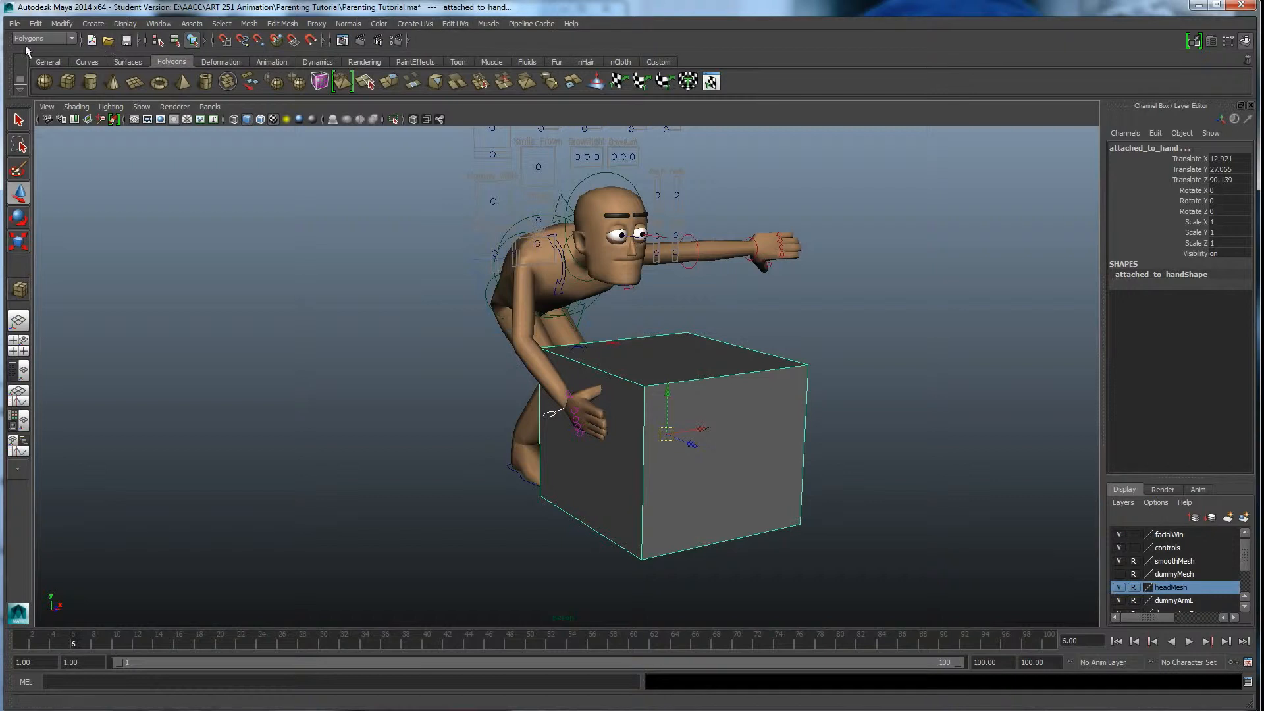
pyautogui.click(46, 38)
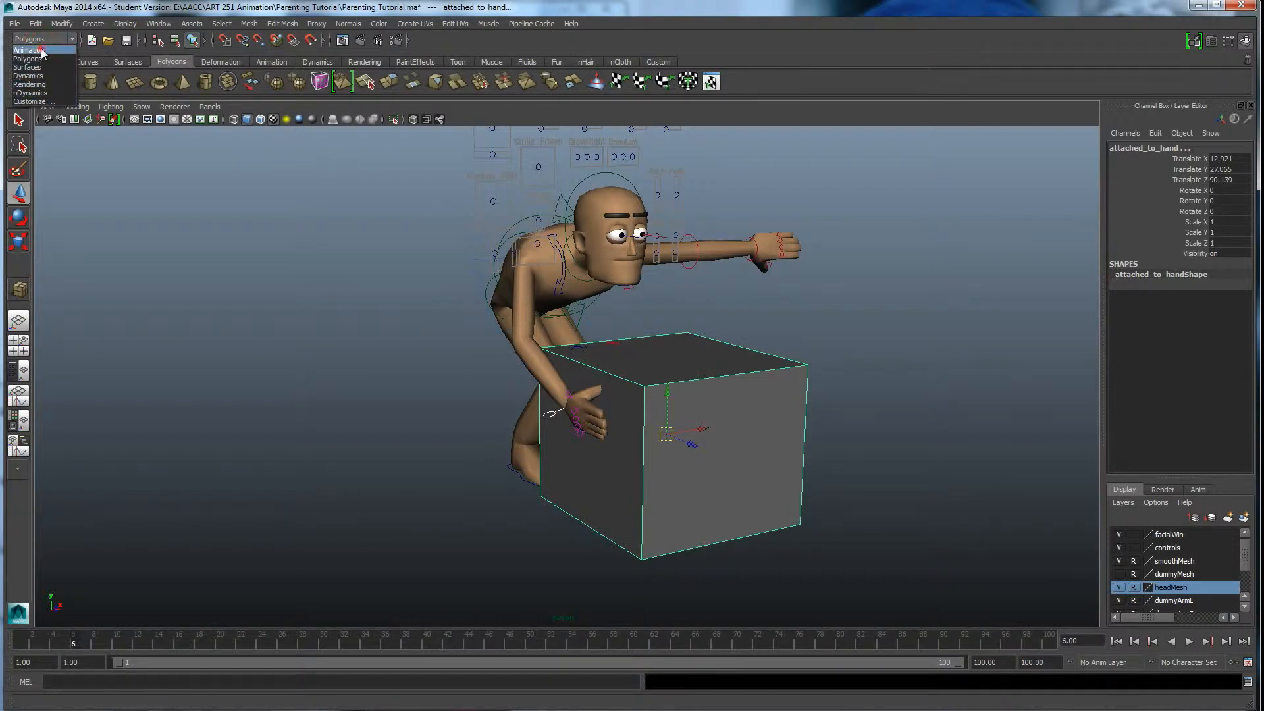
pyautogui.click(47, 50)
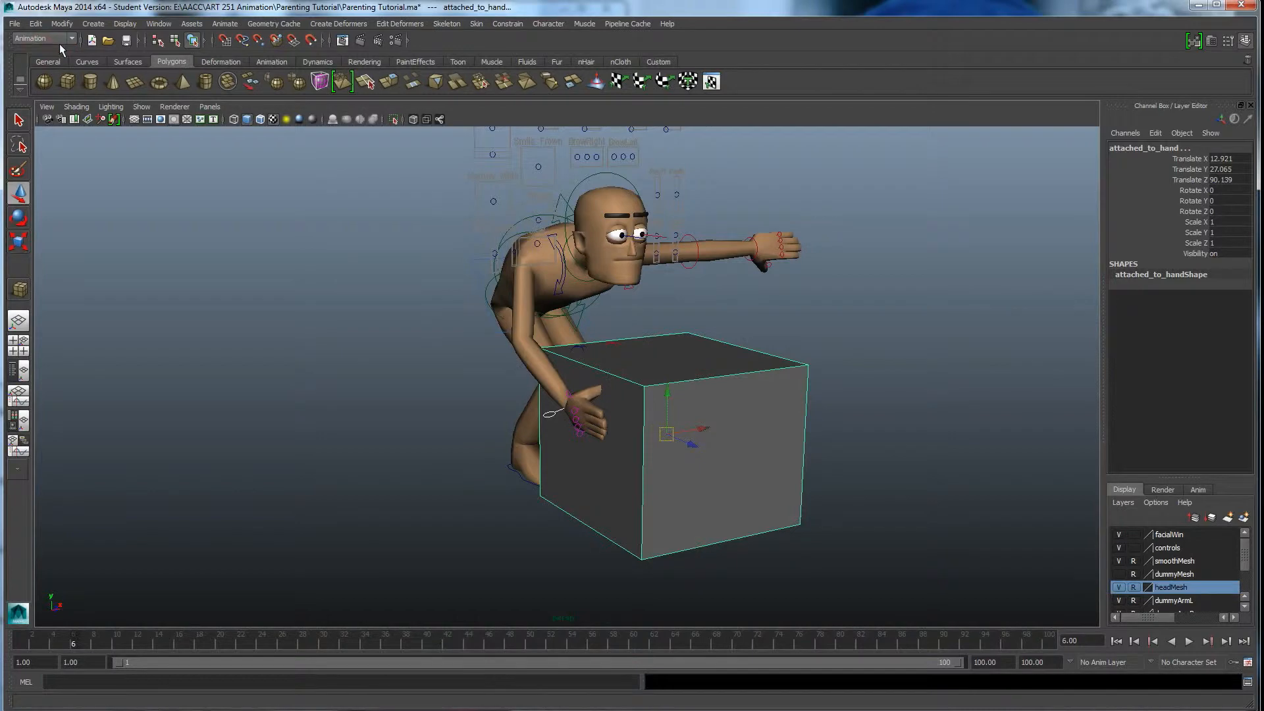
pyautogui.click(511, 25)
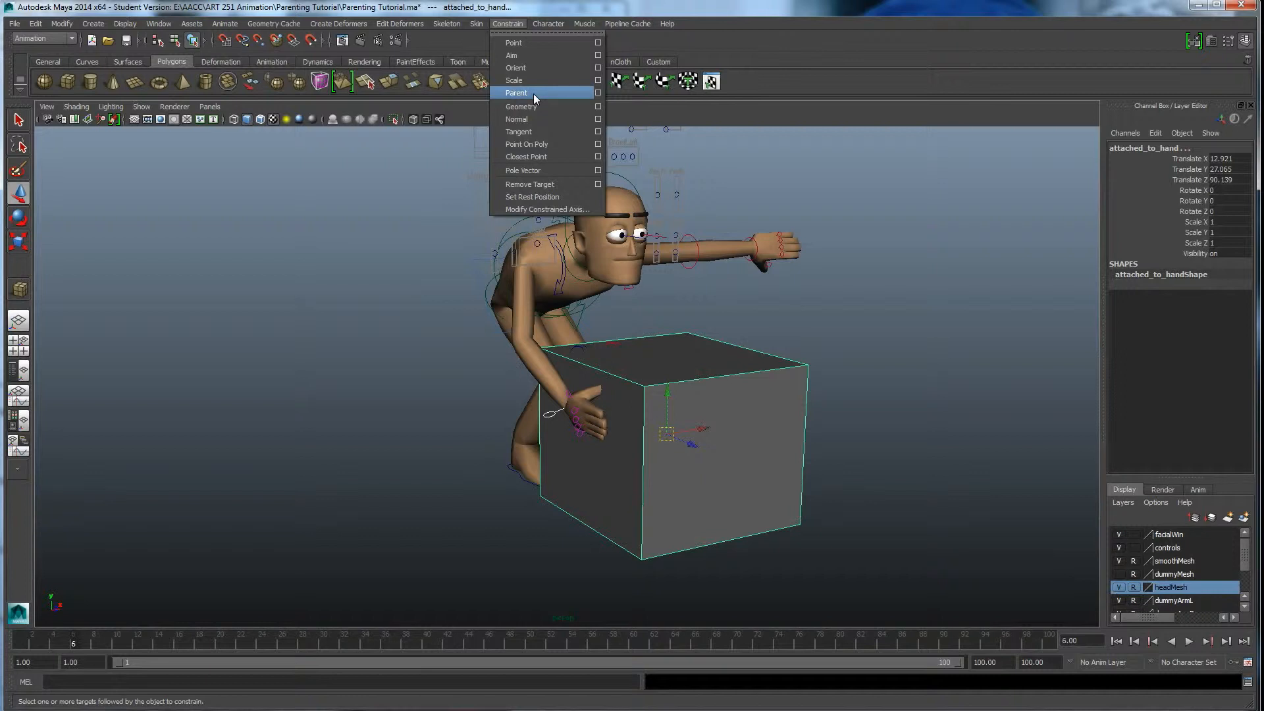
pyautogui.click(597, 94)
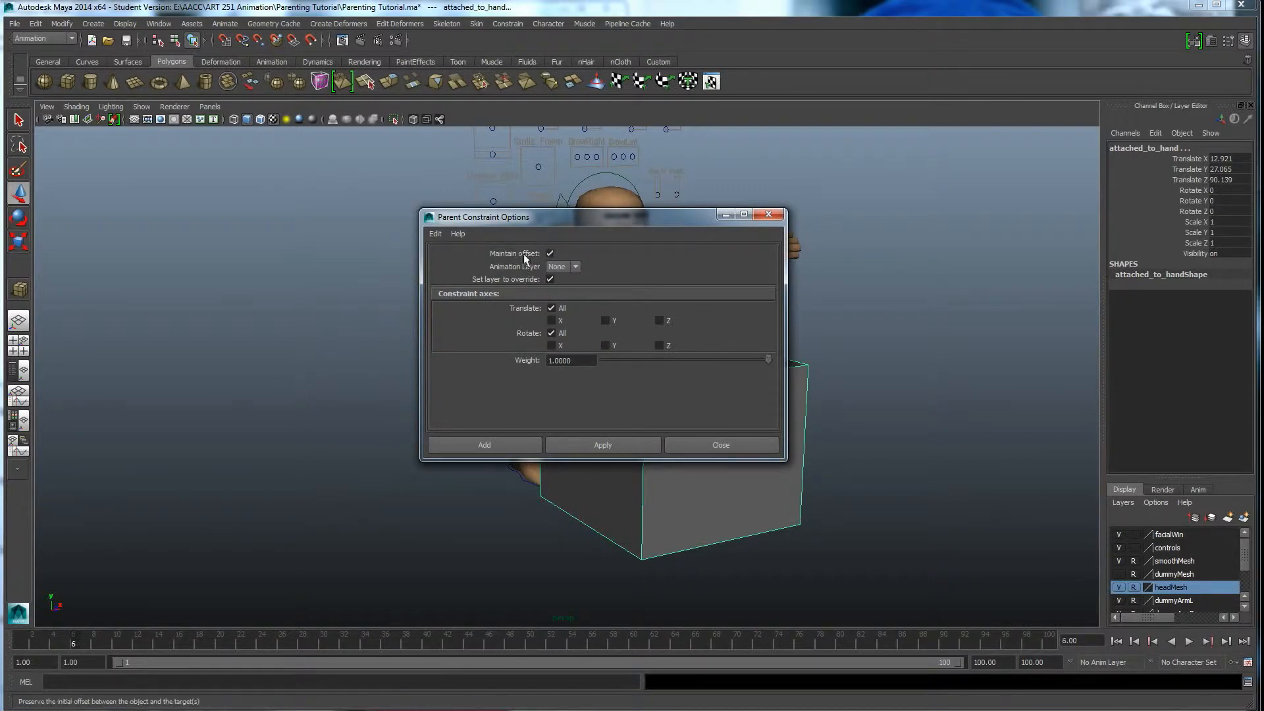
pyautogui.moveTo(610, 217); pyautogui.dragTo(895, 69)
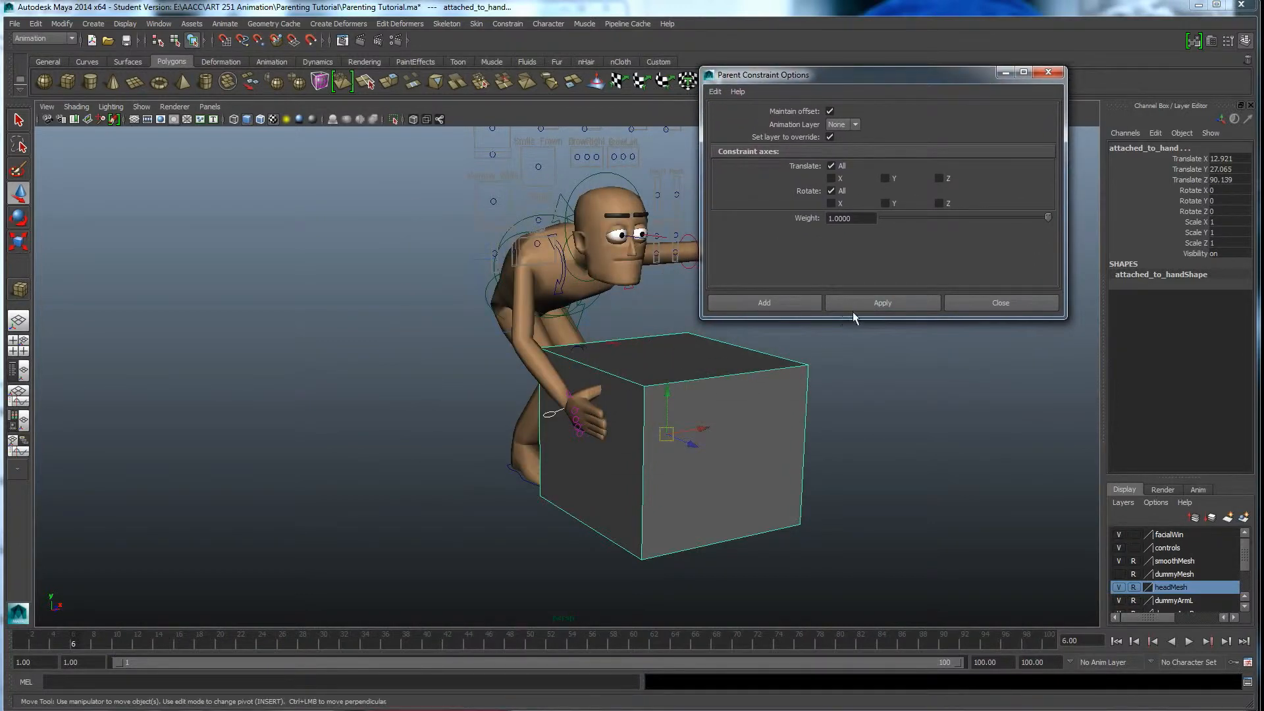
pyautogui.click(874, 303)
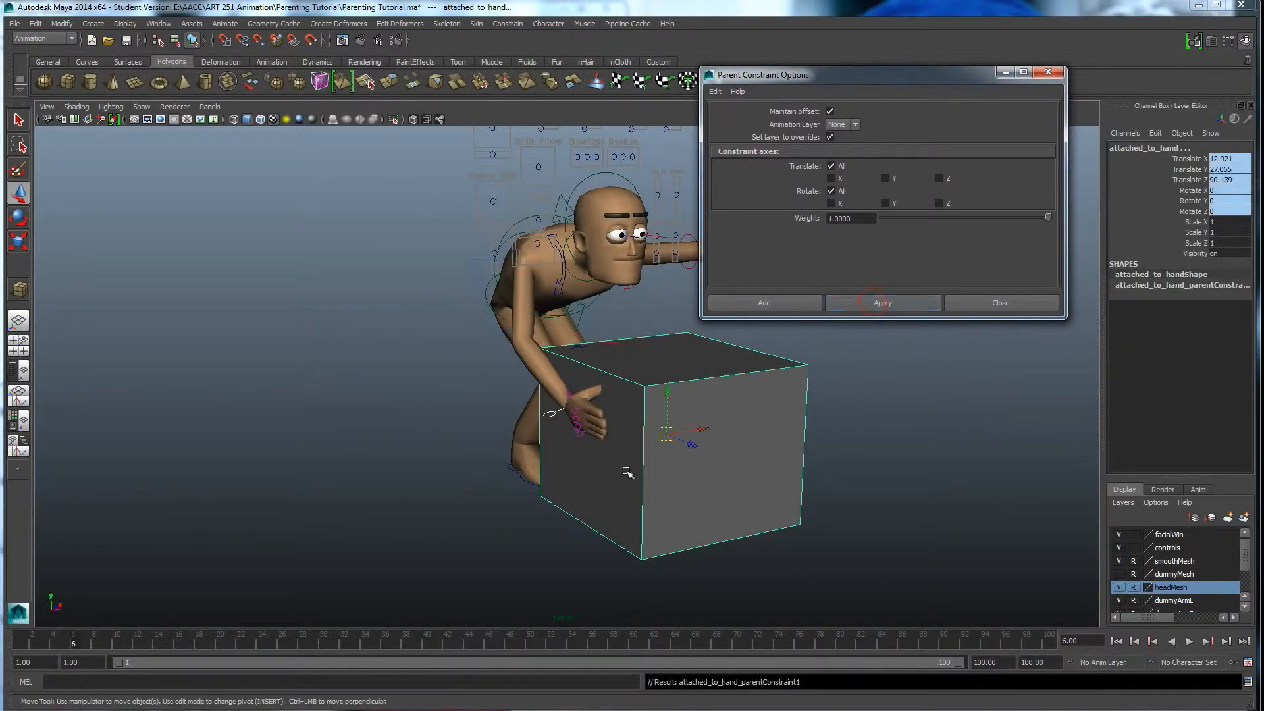
# Try to move the constrained attached_to_hand cube away from the character.
pyautogui.click(450, 416)
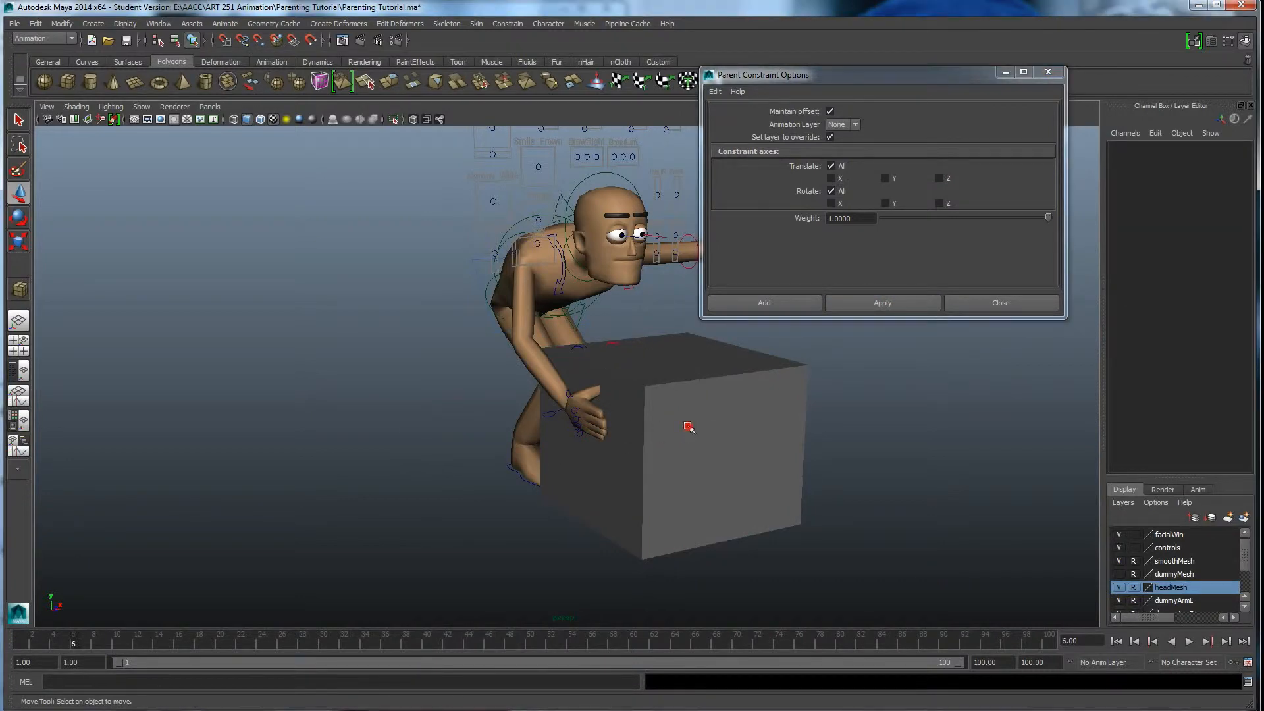
pyautogui.click(688, 427)
pyautogui.moveTo(688, 426); pyautogui.dragTo(866, 446)
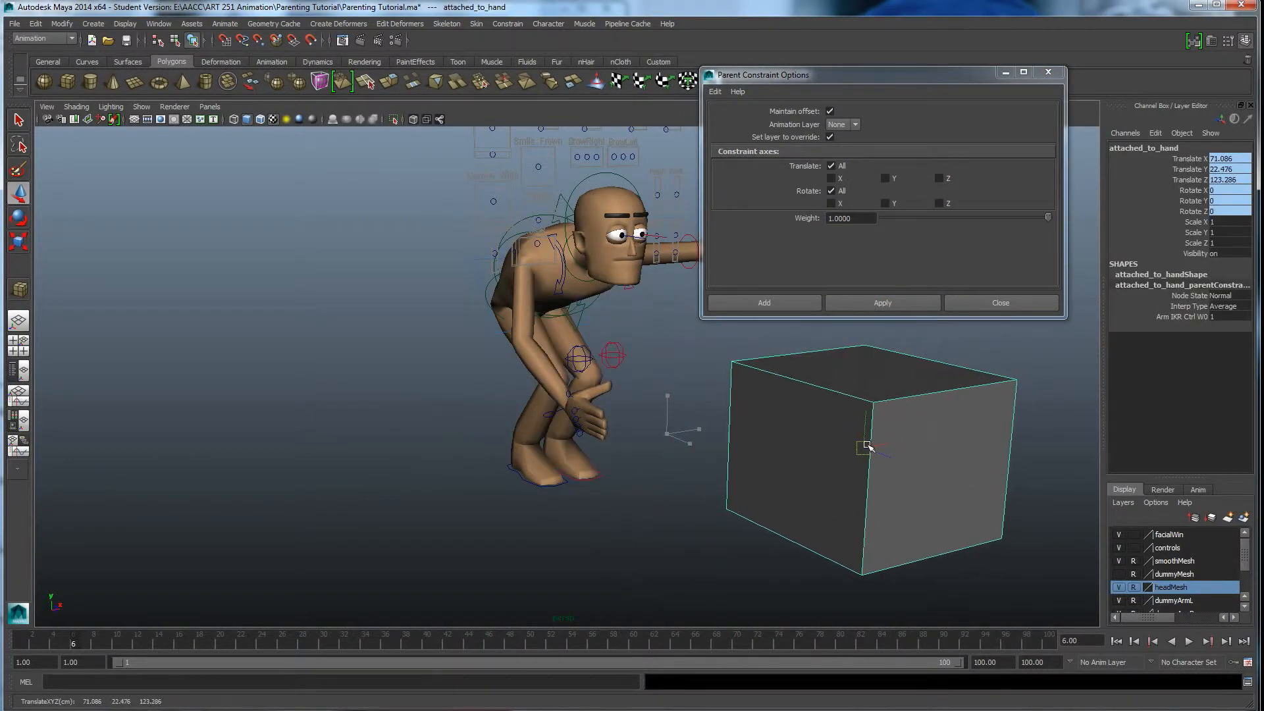
# Try moving and rotating the right arm IK control to test the constraint, undoing both changes.
pyautogui.click(562, 415)
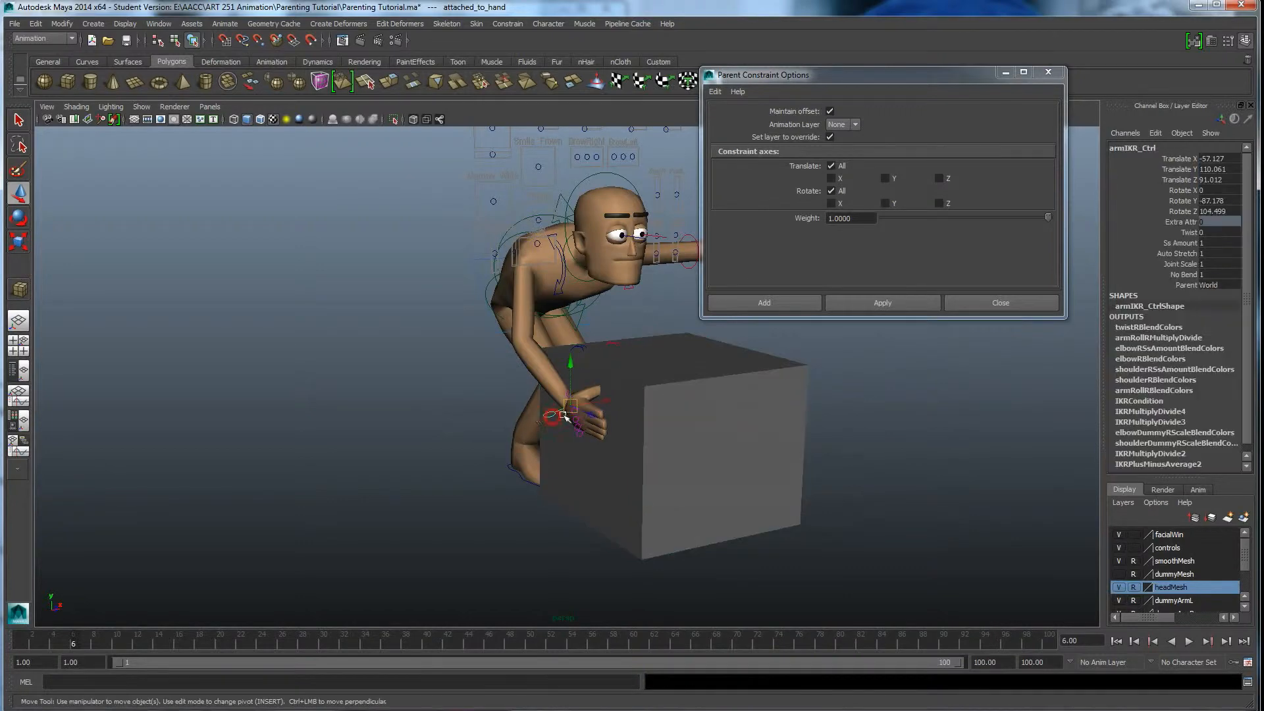
pyautogui.moveTo(563, 414); pyautogui.dragTo(516, 432)
pyautogui.hotkey('ctrl', 'z')
pyautogui.press('e')
pyautogui.hotkey('ctrl', 'z')
pyautogui.hotkey('ctrl', 'z')
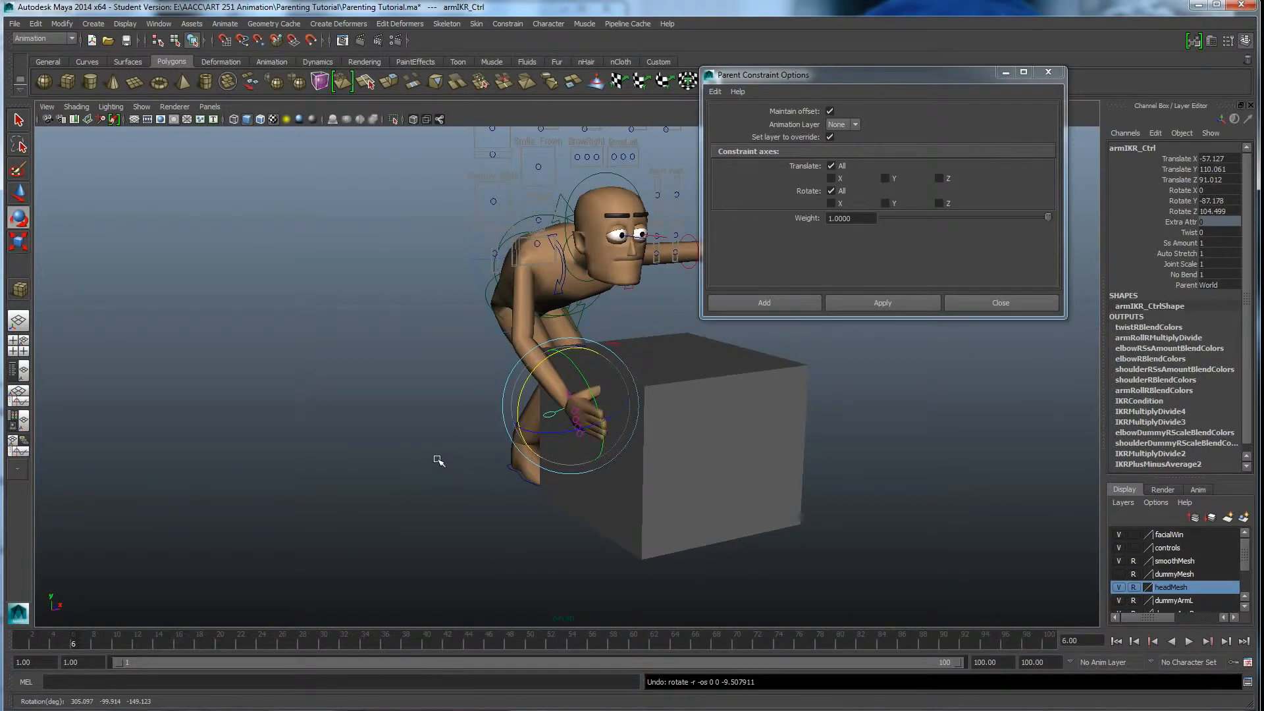
# Key all channels of the right arm IK control at frame 6 and turn on auto keyframing at frame 12.
pyautogui.press('w')
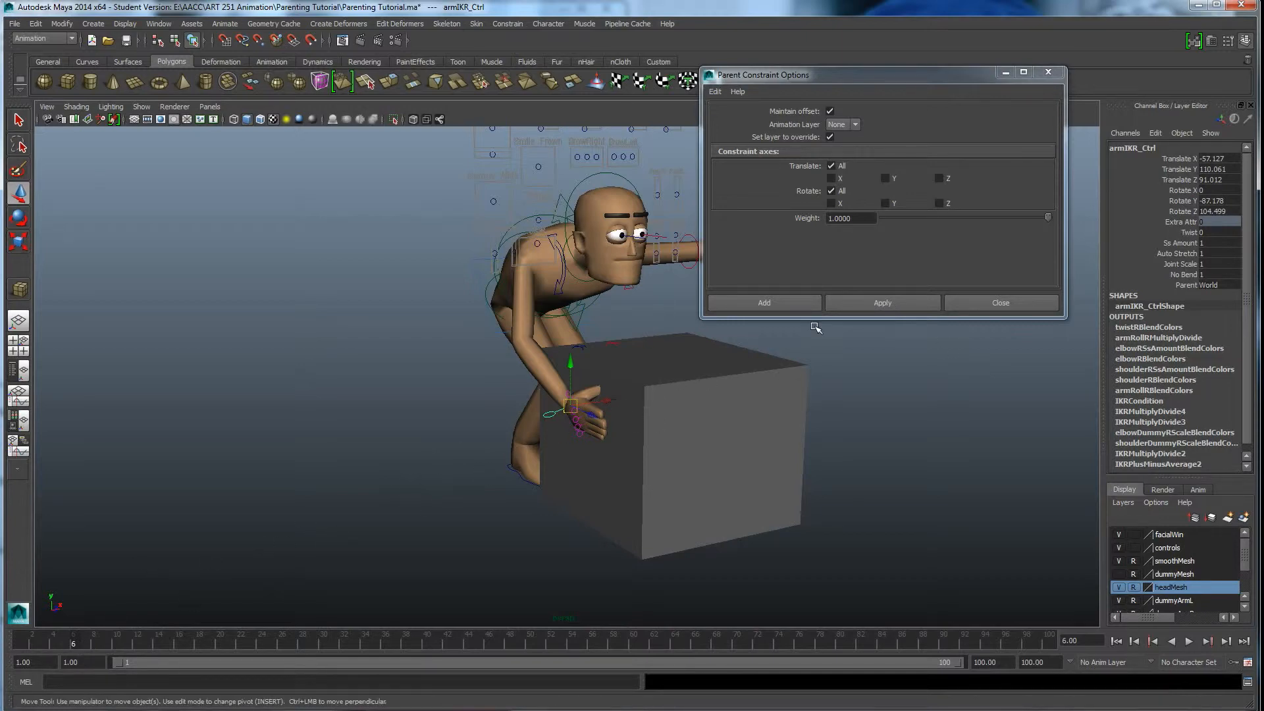
pyautogui.press('s')
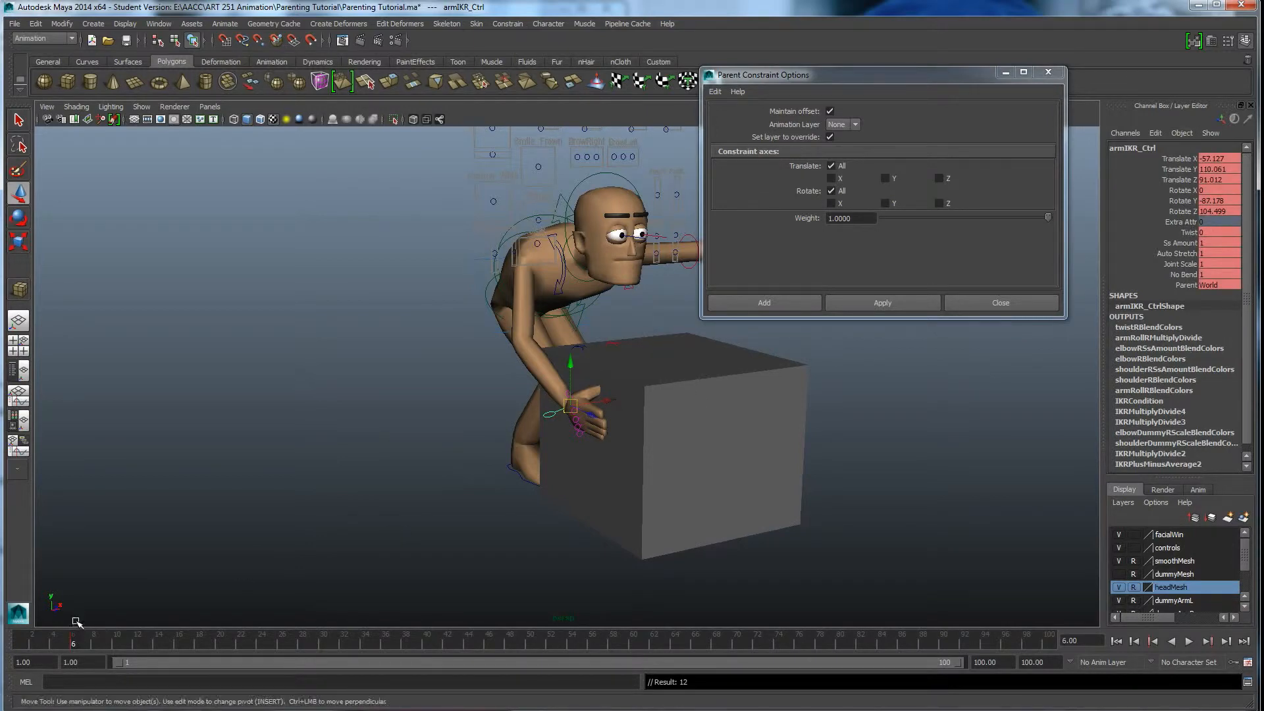
pyautogui.hotkey('alt', 'v')
pyautogui.click(141, 639)
pyautogui.click(1233, 662)
# Move the right arm IK control to about Translate -23.063, 79.251, 90.99 and rotate it to about 97.384, -86.417, 106.507 at frame 12.
pyautogui.moveTo(571, 370); pyautogui.dragTo(519, 324)
pyautogui.press('e')
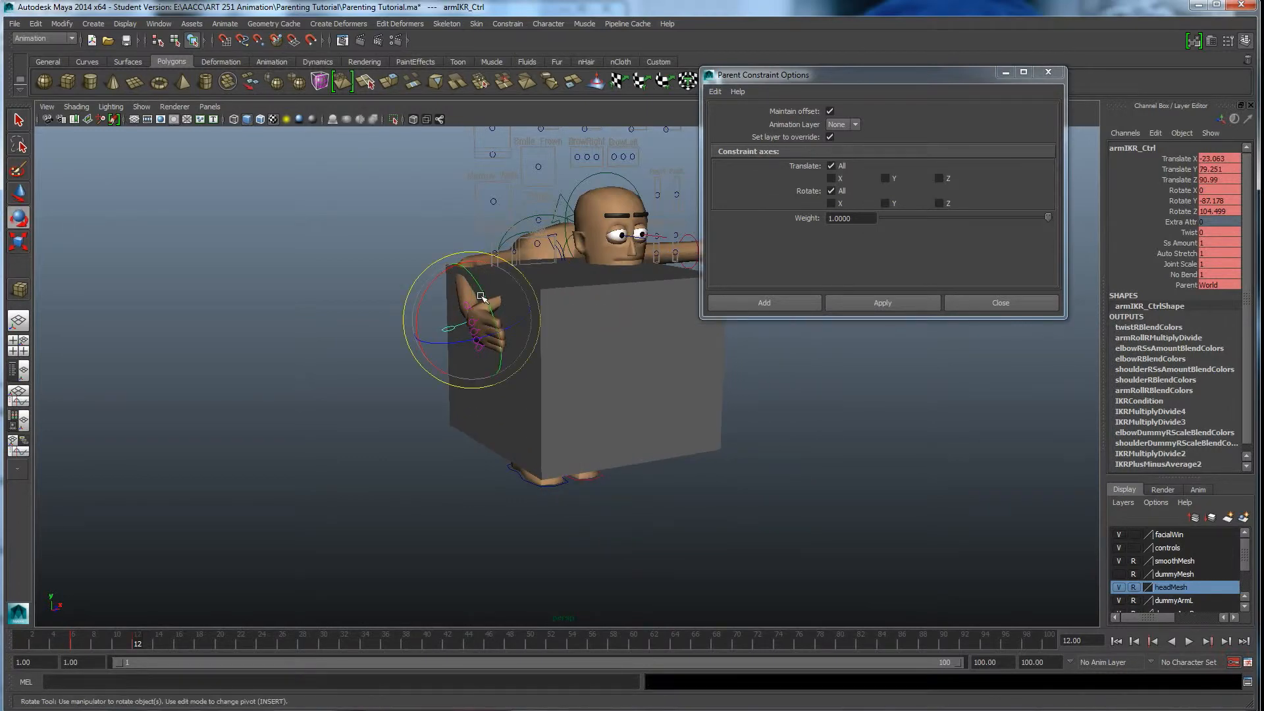
pyautogui.moveTo(434, 283); pyautogui.dragTo(423, 358)
pyautogui.moveTo(490, 320)
pyautogui.mouseDown()
pyautogui.moveTo(485, 299)
pyautogui.moveTo(498, 315)
pyautogui.mouseUp()
pyautogui.moveTo(558, 409)
pyautogui.keyDown('alt'); pyautogui.mouseDown()
pyautogui.moveTo(534, 342)
pyautogui.moveTo(519, 375)
pyautogui.moveTo(574, 396)
pyautogui.mouseUp(); pyautogui.keyUp('alt')
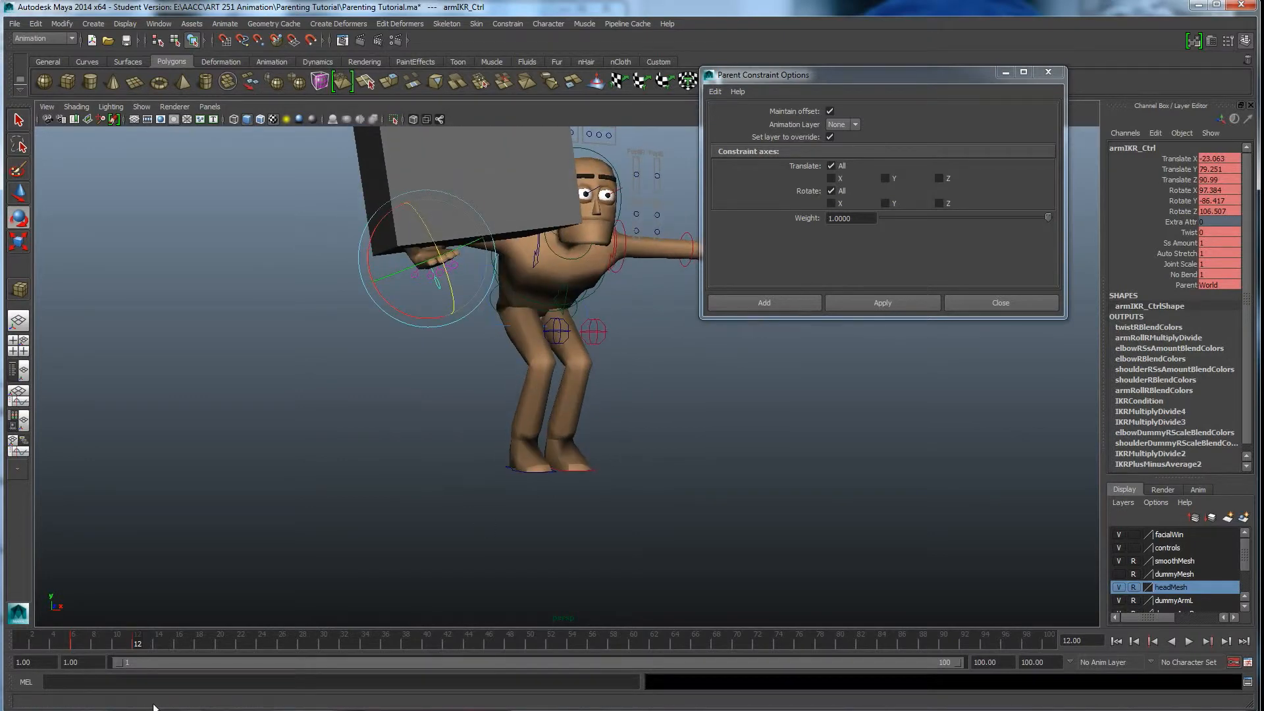
# Play back and scrub the arm animation to check how the constrained cube follows the hand.
pyautogui.hotkey('alt', 'v')
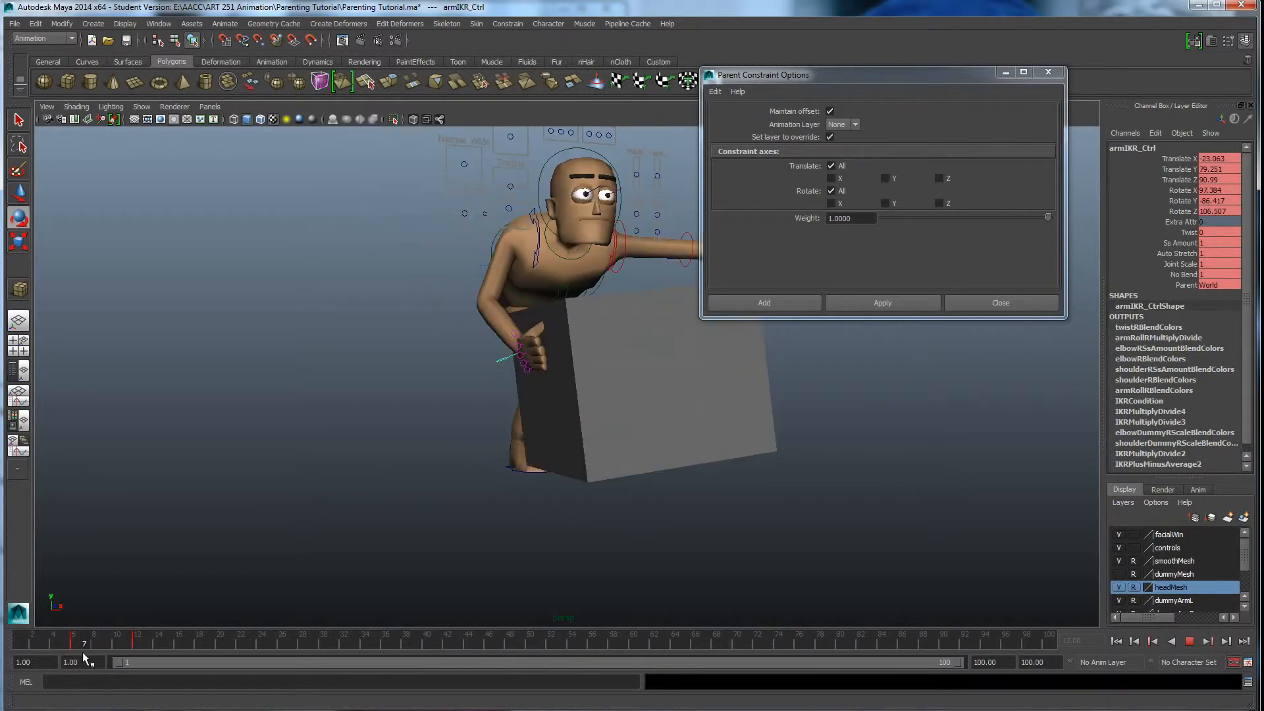
pyautogui.click(168, 644)
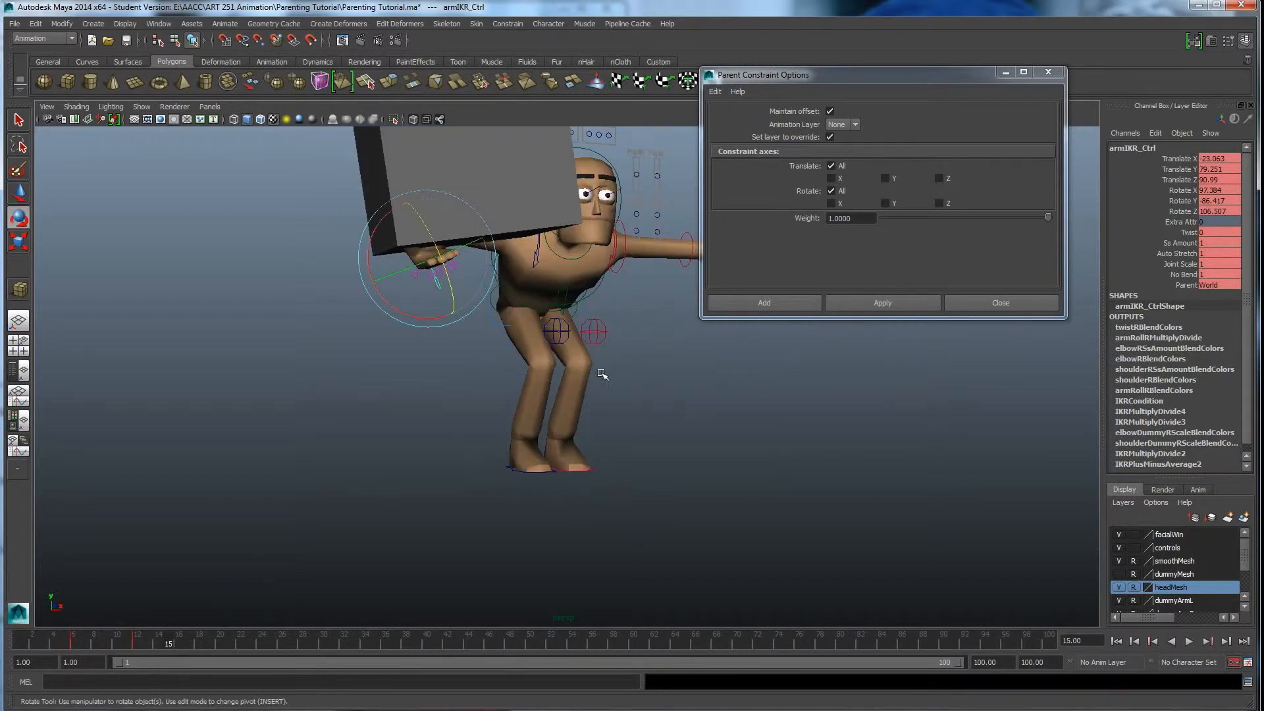
pyautogui.moveTo(60, 639); pyautogui.dragTo(21, 638)
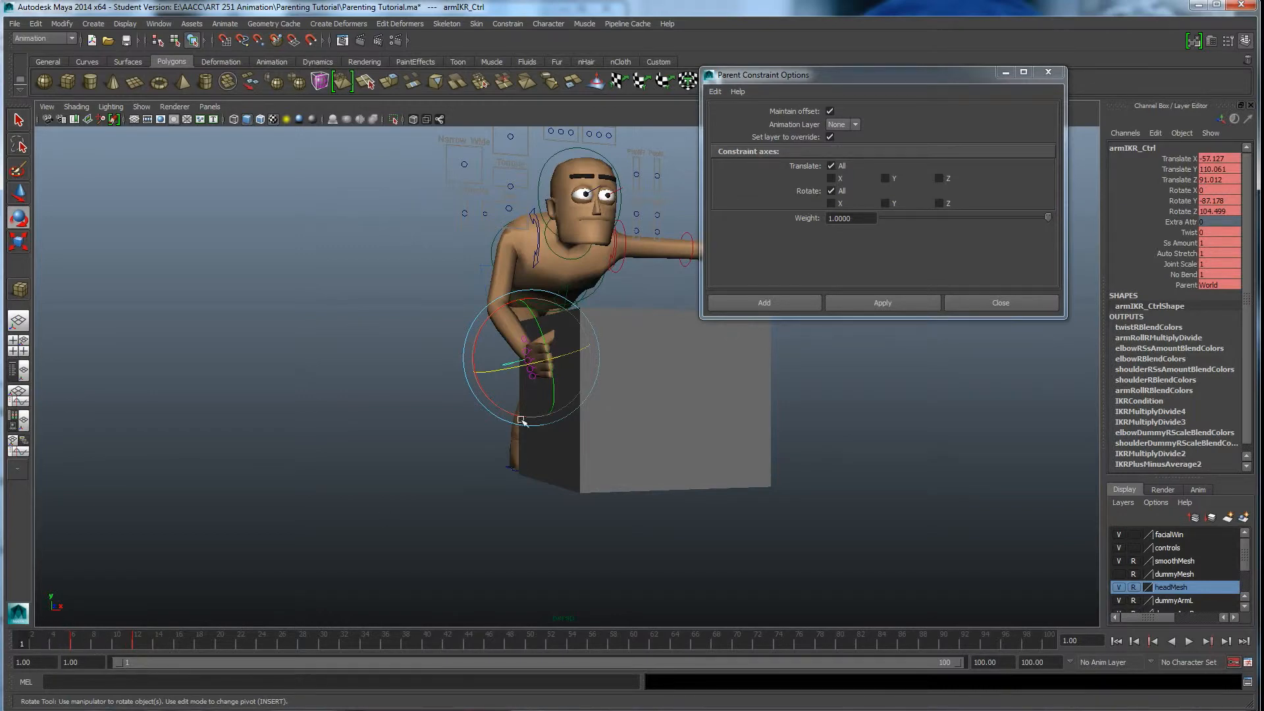
# Compare the original and attached_to_hand cubes by selecting each in turn and scrubbing up to frame 9, ending at frame 6.
pyautogui.click(708, 426)
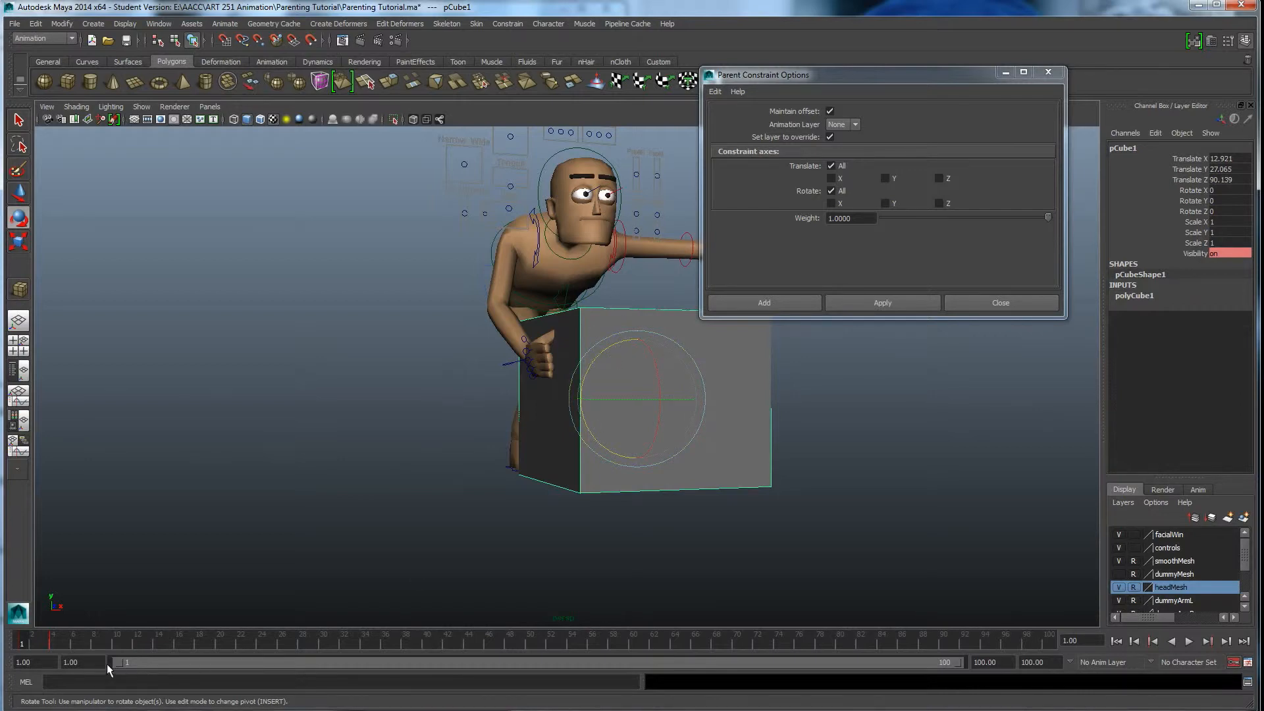
pyautogui.moveTo(37, 642); pyautogui.dragTo(109, 636)
pyautogui.click(572, 269)
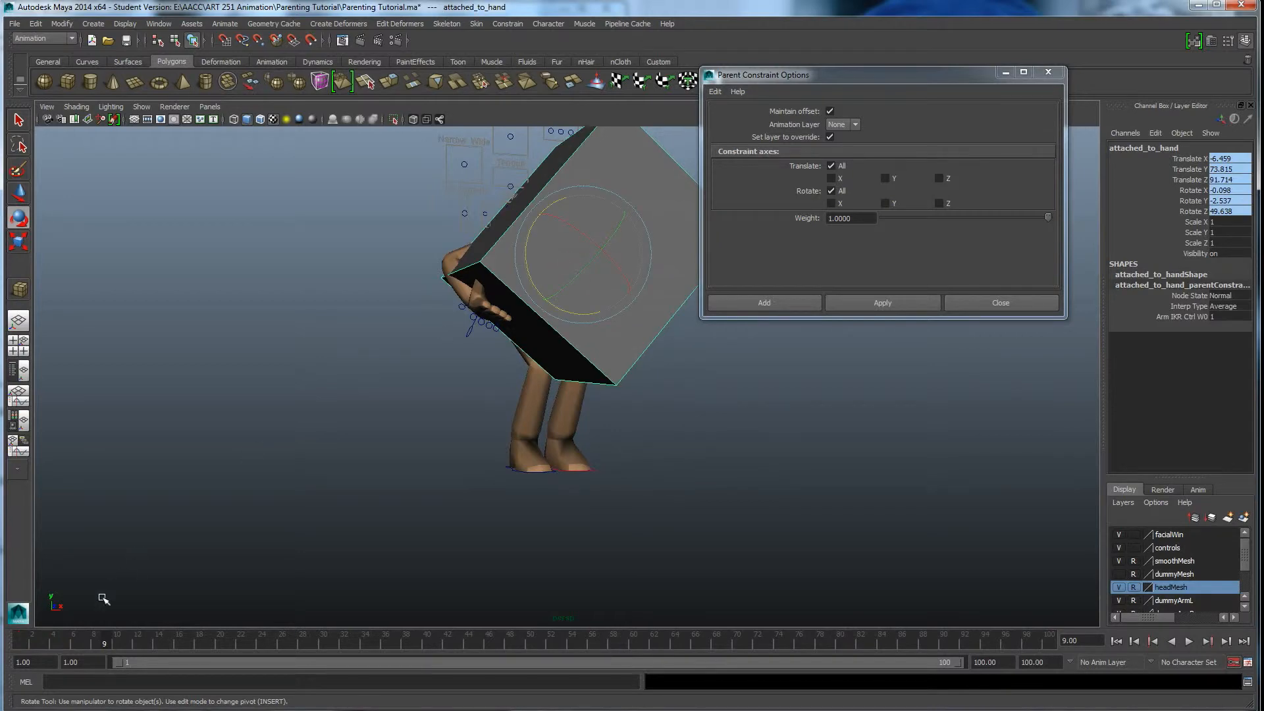
pyautogui.moveTo(108, 635); pyautogui.dragTo(73, 645)
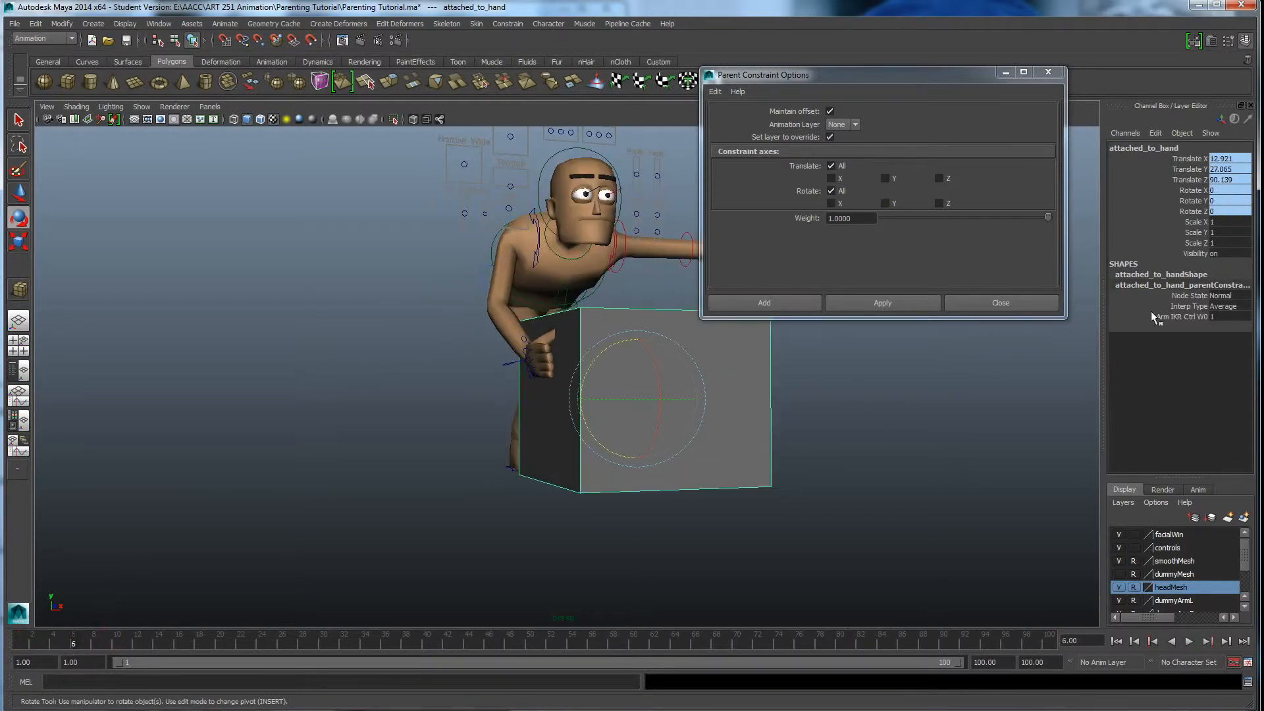
# Key the Visibility channel of the attached_to_hand cube as on at frame 6.
pyautogui.click(1192, 253)
pyautogui.rightClick(1194, 252)
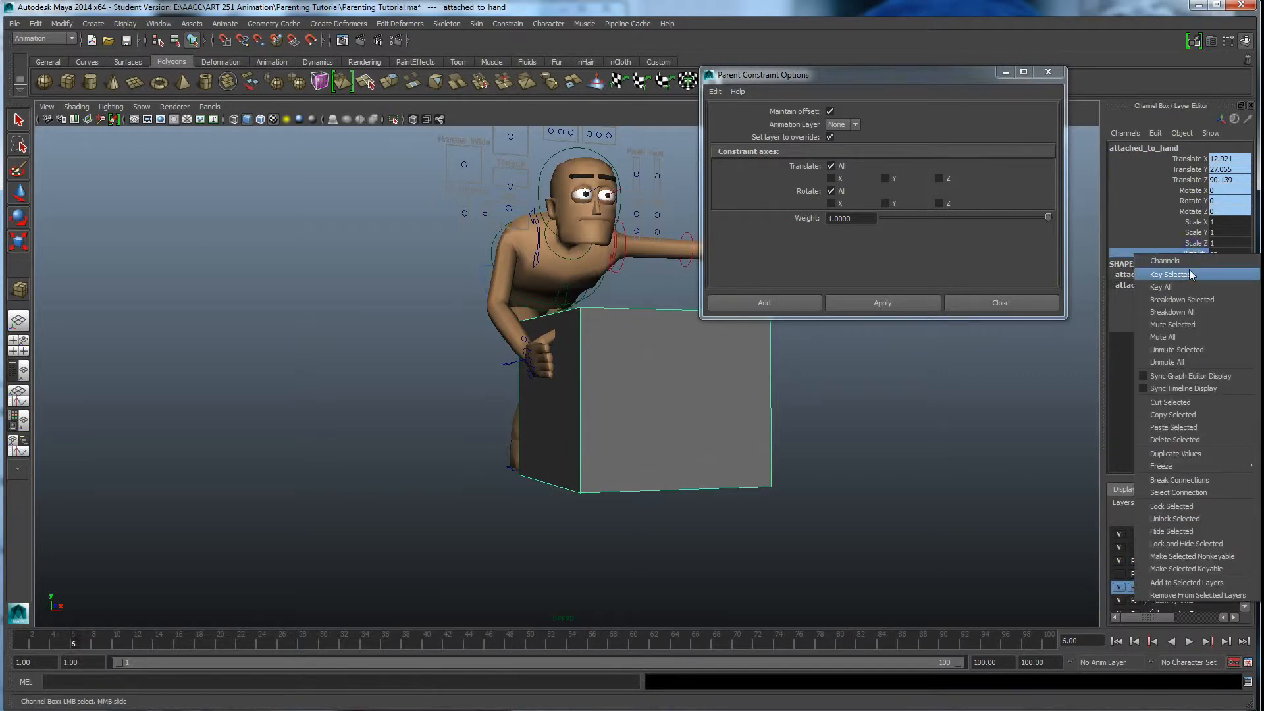
pyautogui.click(1178, 275)
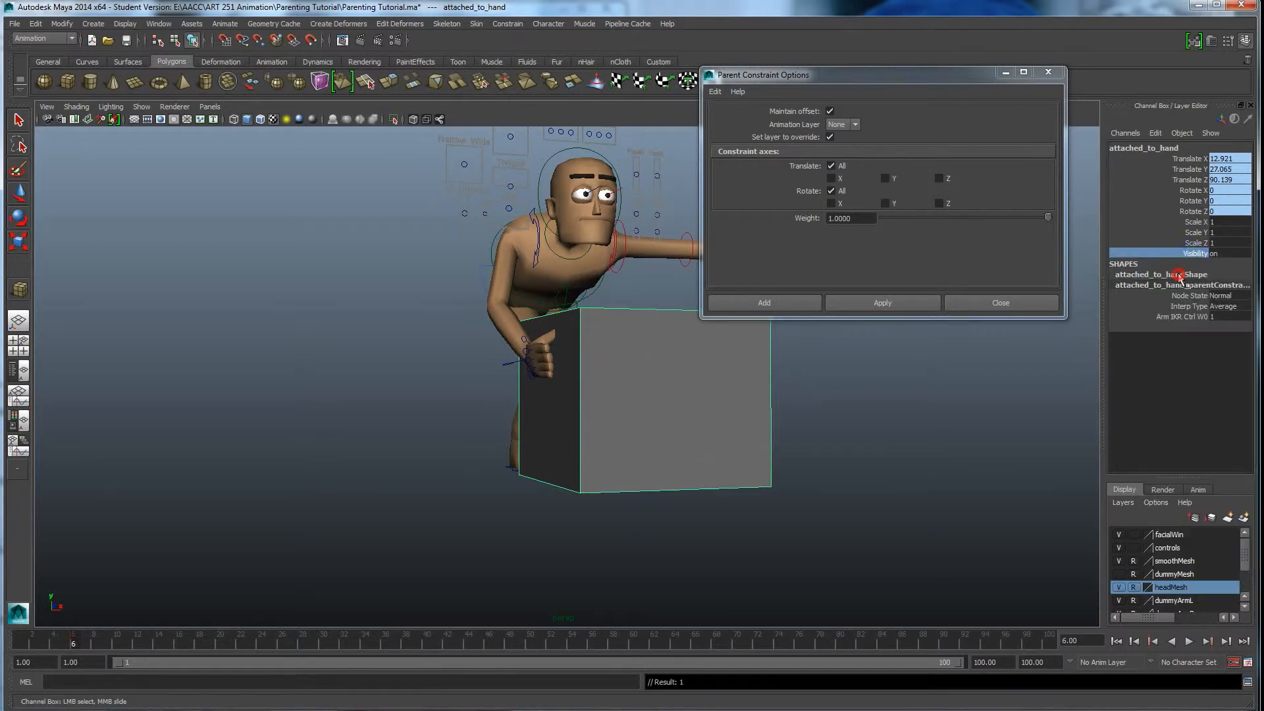
# Set the attached_to_hand cube's Visibility to 0 at frame 5 and key that channel.
pyautogui.click(65, 639)
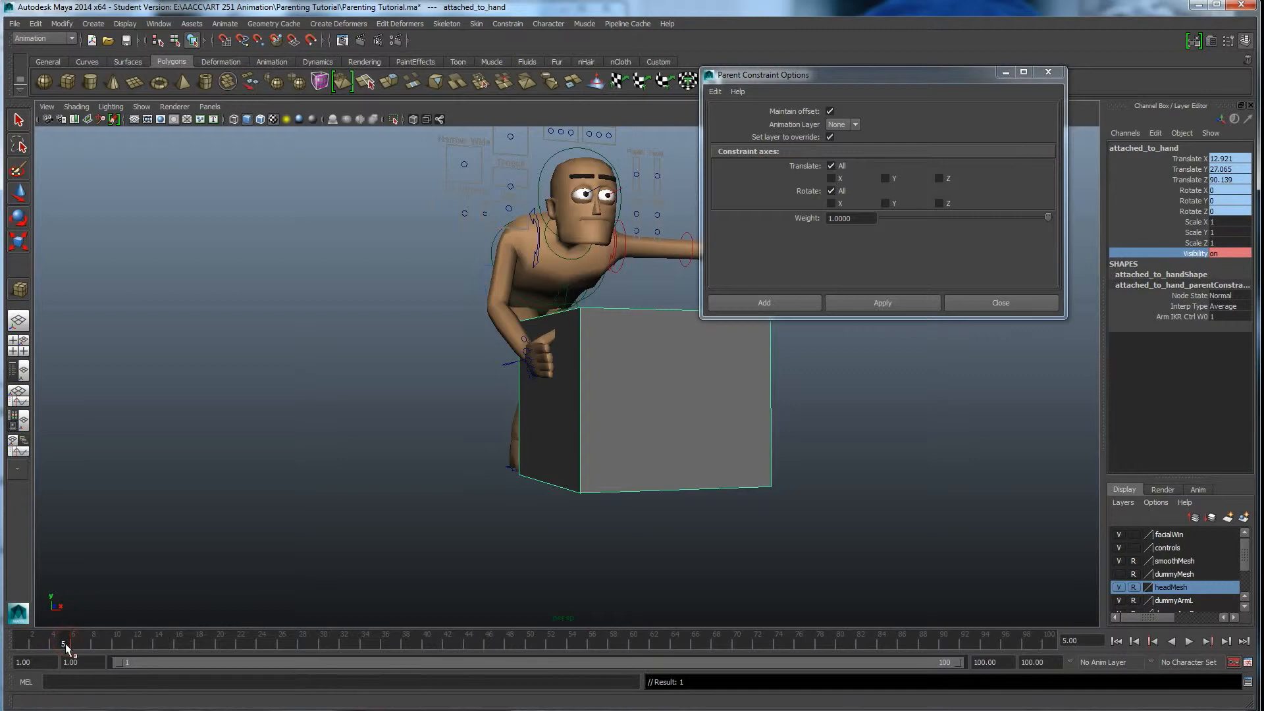
pyautogui.doubleClick(1226, 251)
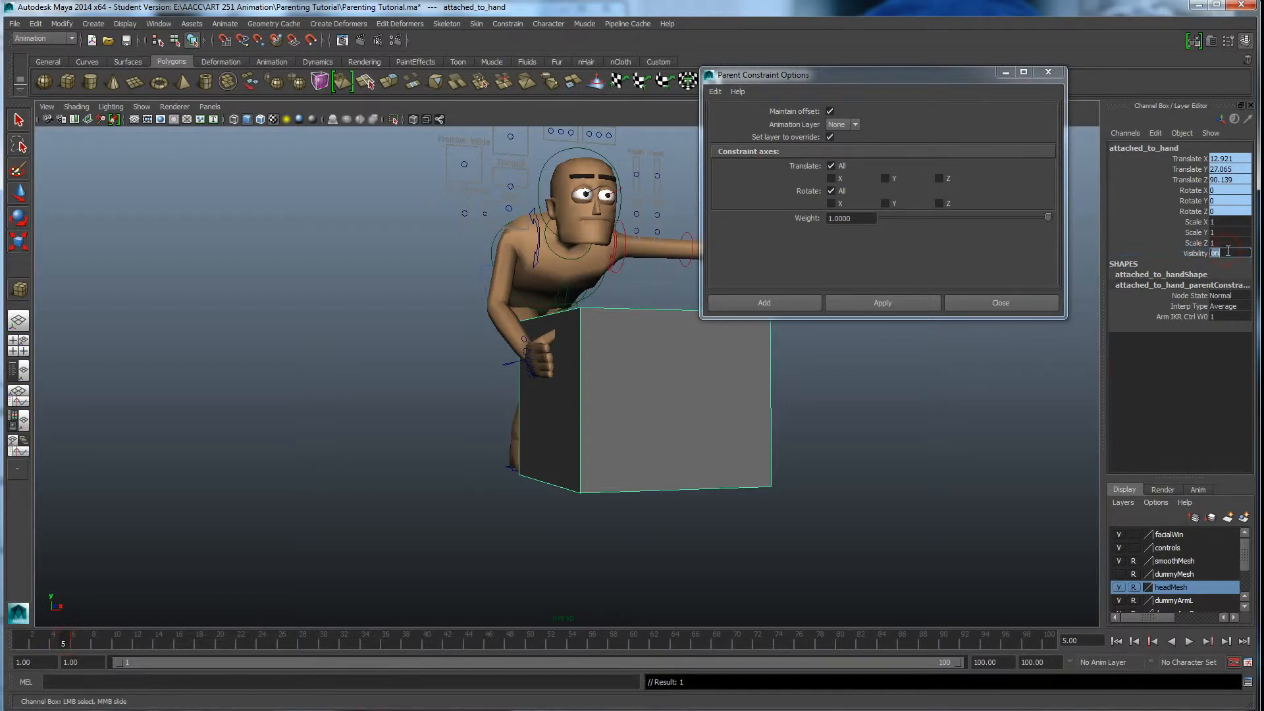
pyautogui.write('0')
pyautogui.press('Return')
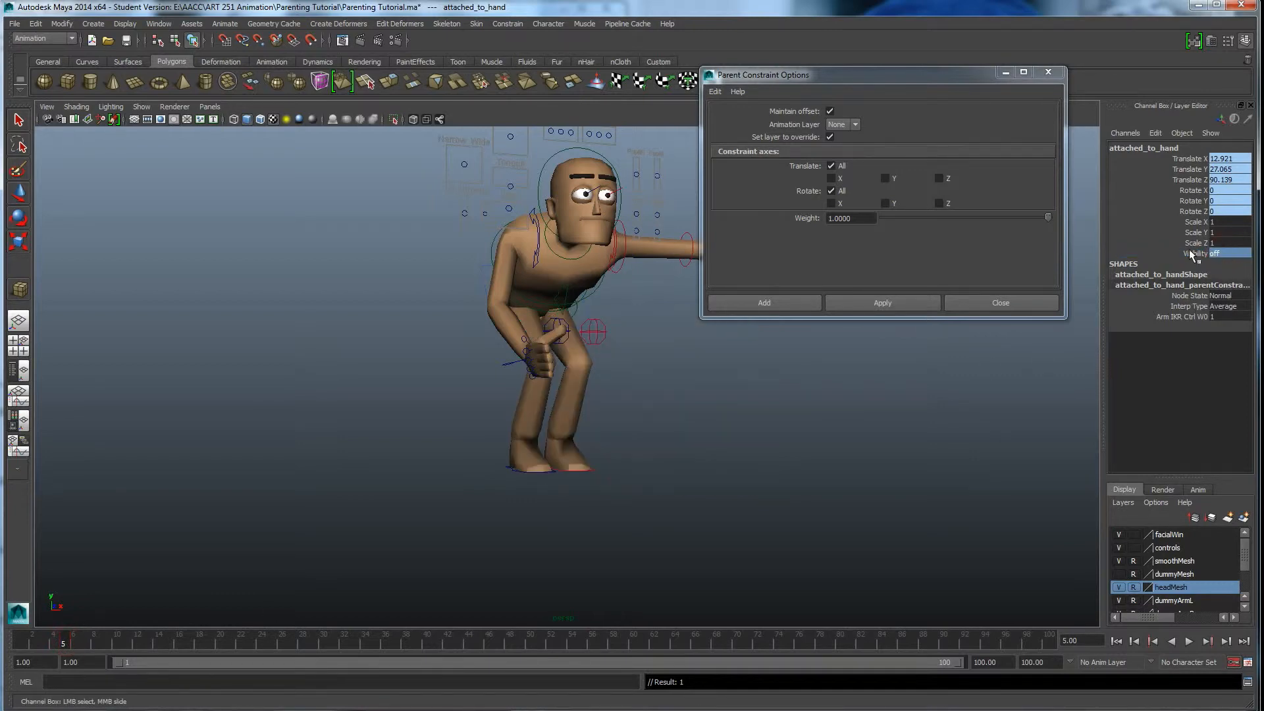
pyautogui.click(1195, 253)
pyautogui.rightClick(1195, 254)
pyautogui.click(1172, 271)
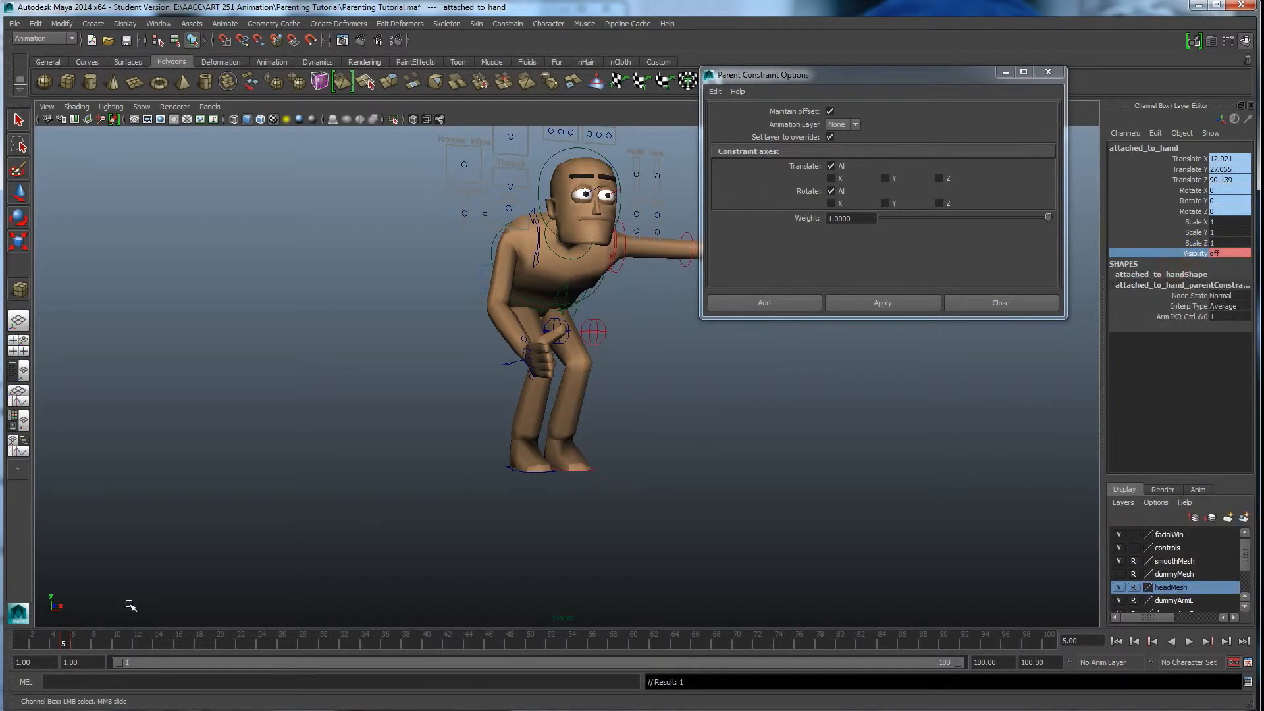
# Select the original cube pCube1 and move its visibility-off key from frame 4 to frame 6.
pyautogui.moveTo(65, 642); pyautogui.dragTo(39, 646)
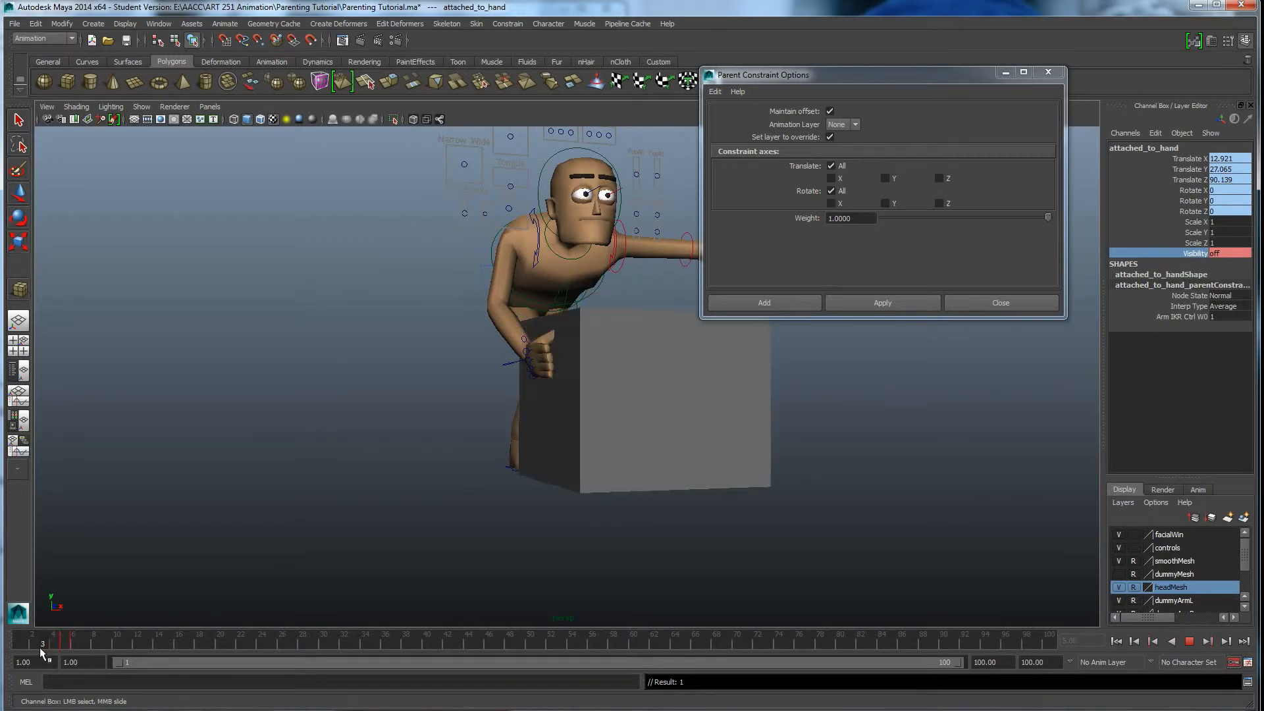
pyautogui.click(691, 437)
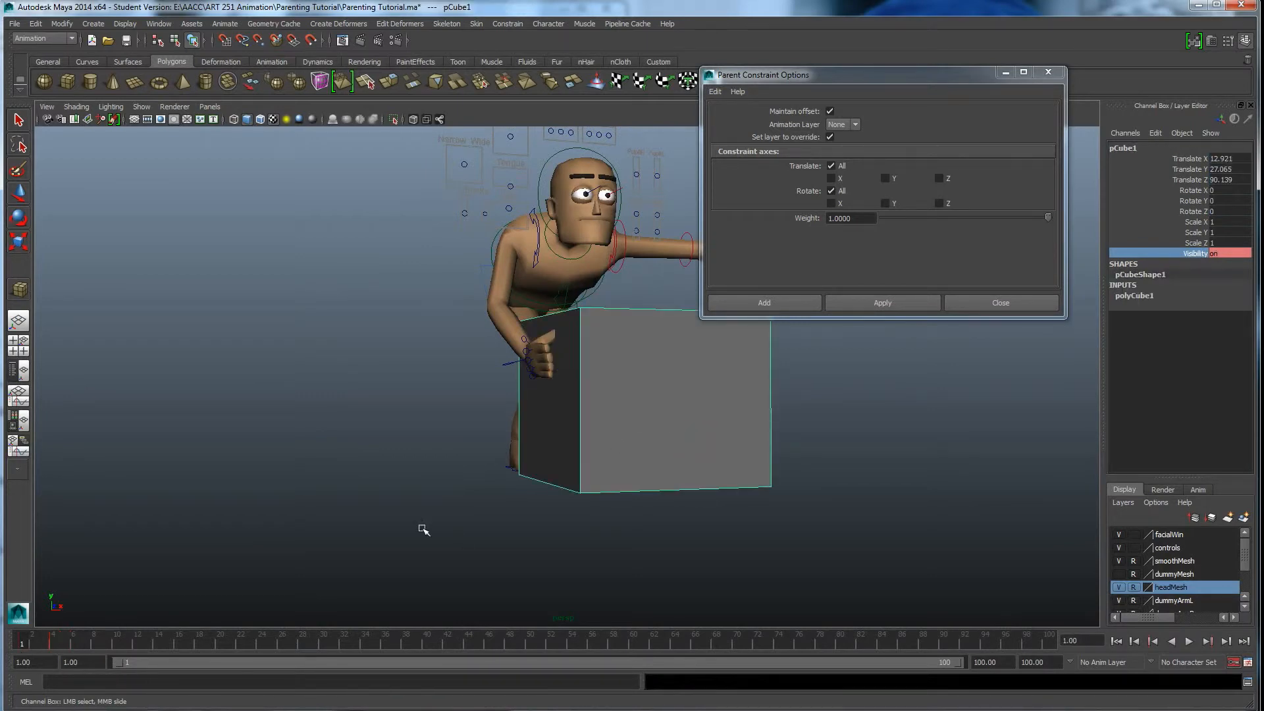
pyautogui.hotkey('alt', 'v')
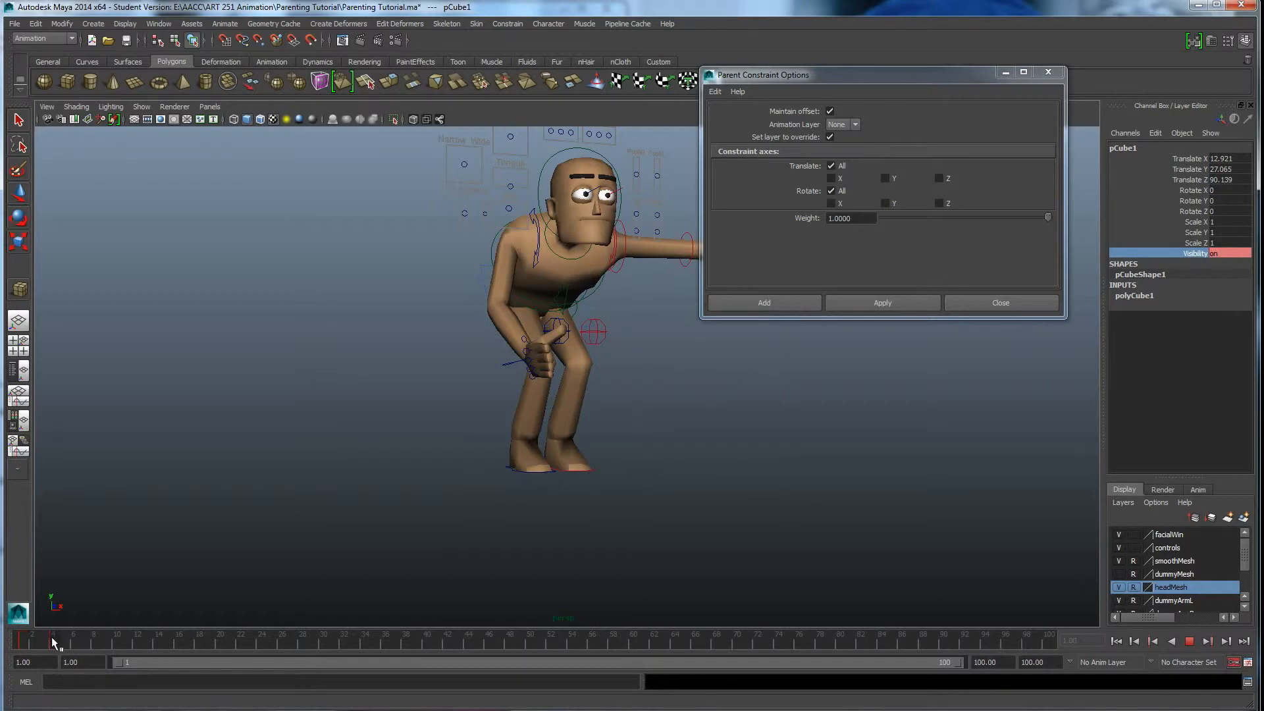
pyautogui.click(53, 643)
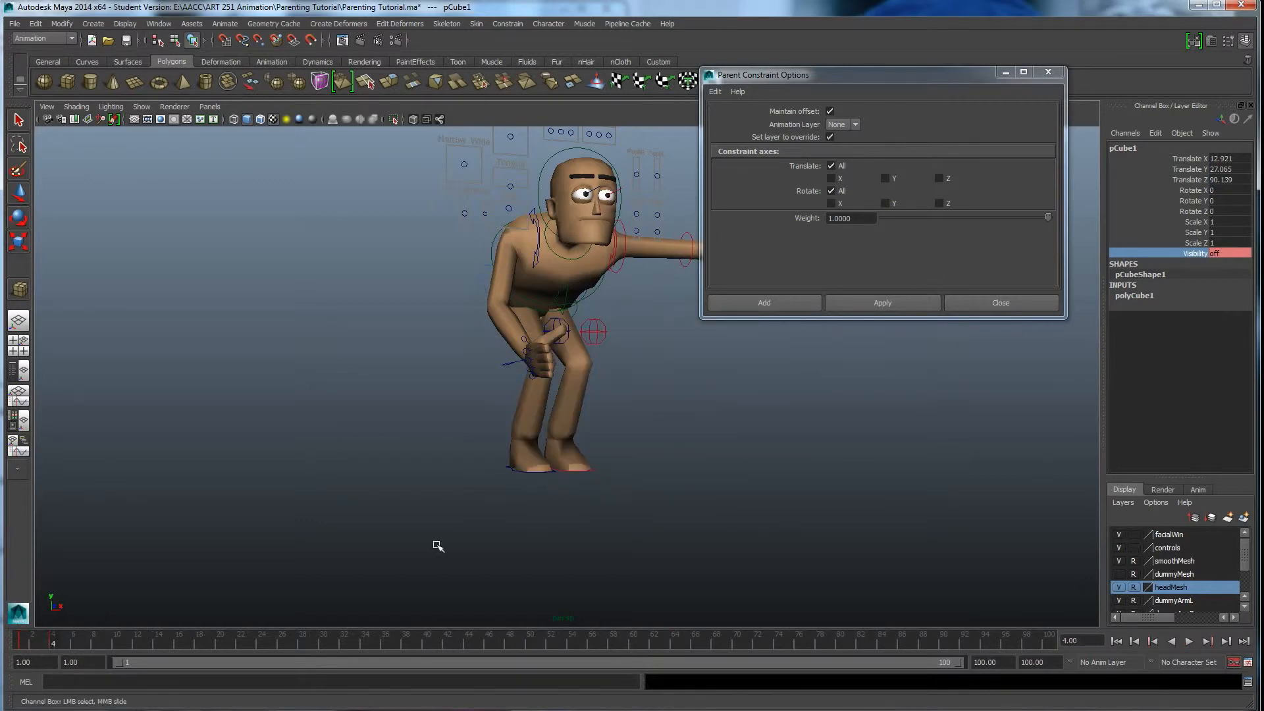
pyautogui.click(65, 641)
pyautogui.click(48, 642)
pyautogui.keyDown('shift'); pyautogui.click(54, 641); pyautogui.keyUp('shift')
pyautogui.moveTo(54, 640); pyautogui.dragTo(82, 641)
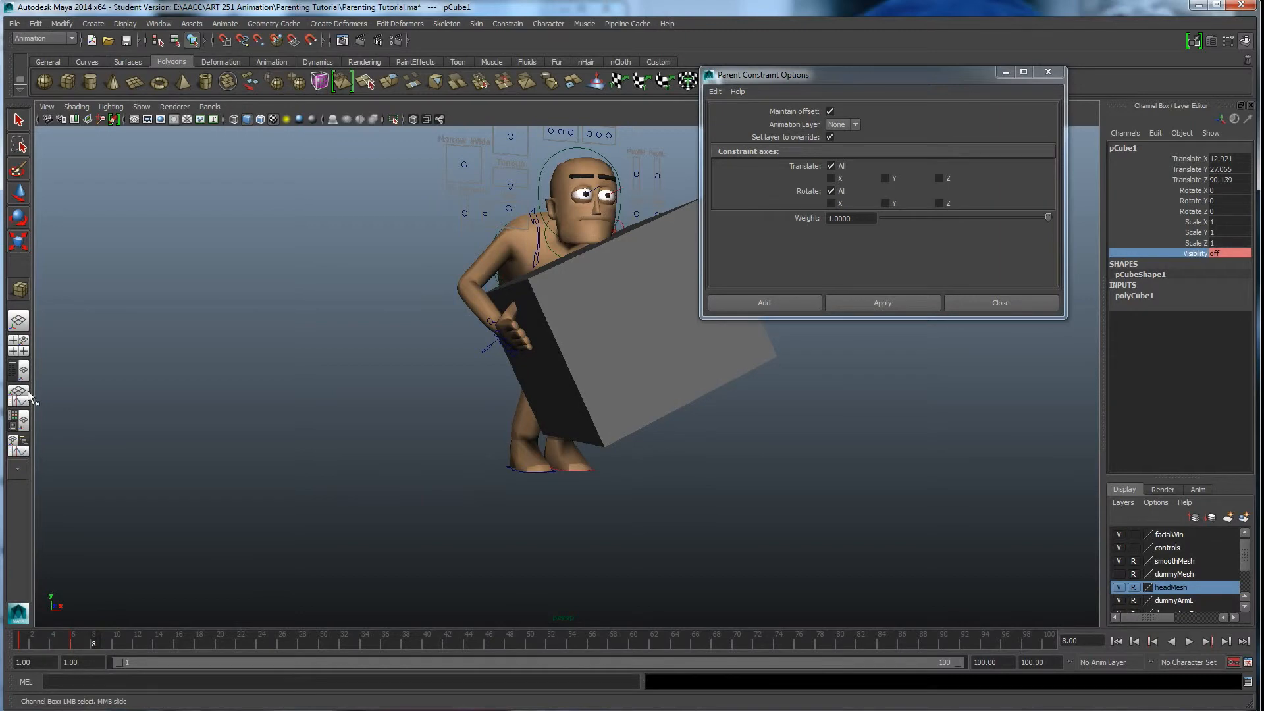
# Select pCube1 and attached_to_hand in turn, scrubbing between frames 3 and 9 to check the visibility swap between the cubes.
pyautogui.moveTo(73, 640); pyautogui.dragTo(41, 641)
pyautogui.click(180, 511)
pyautogui.press('e')
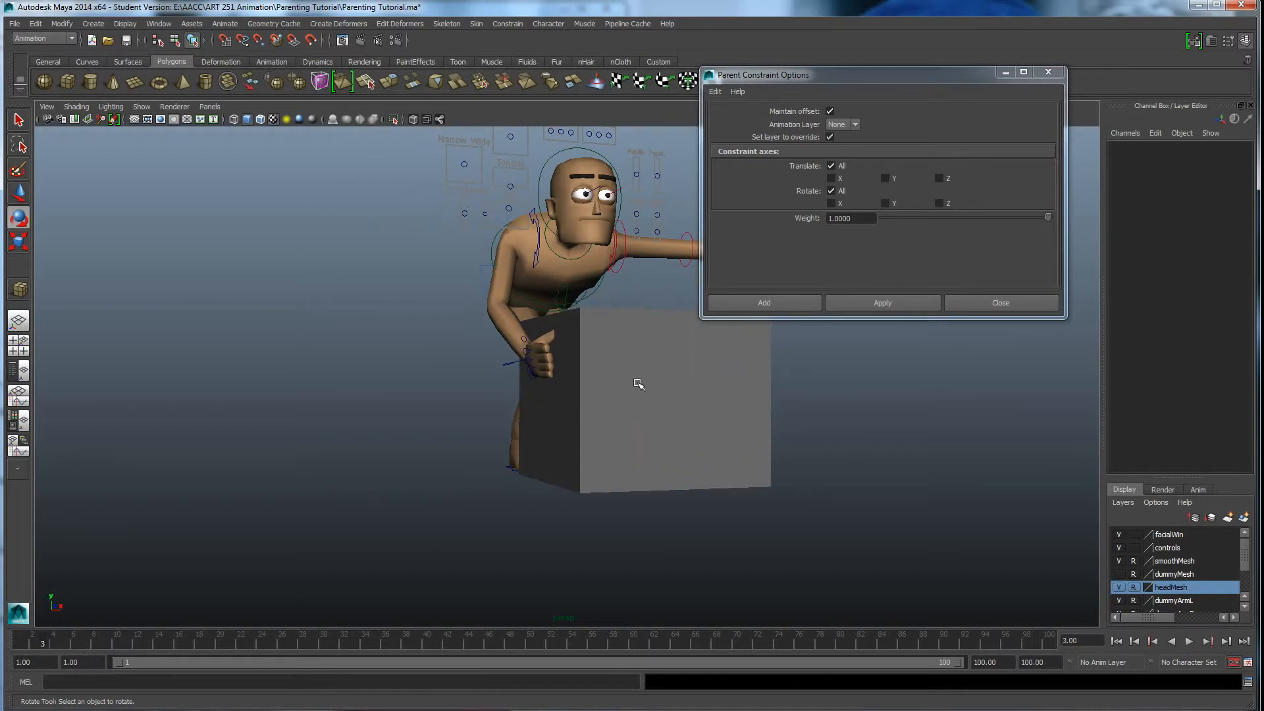
pyautogui.click(661, 374)
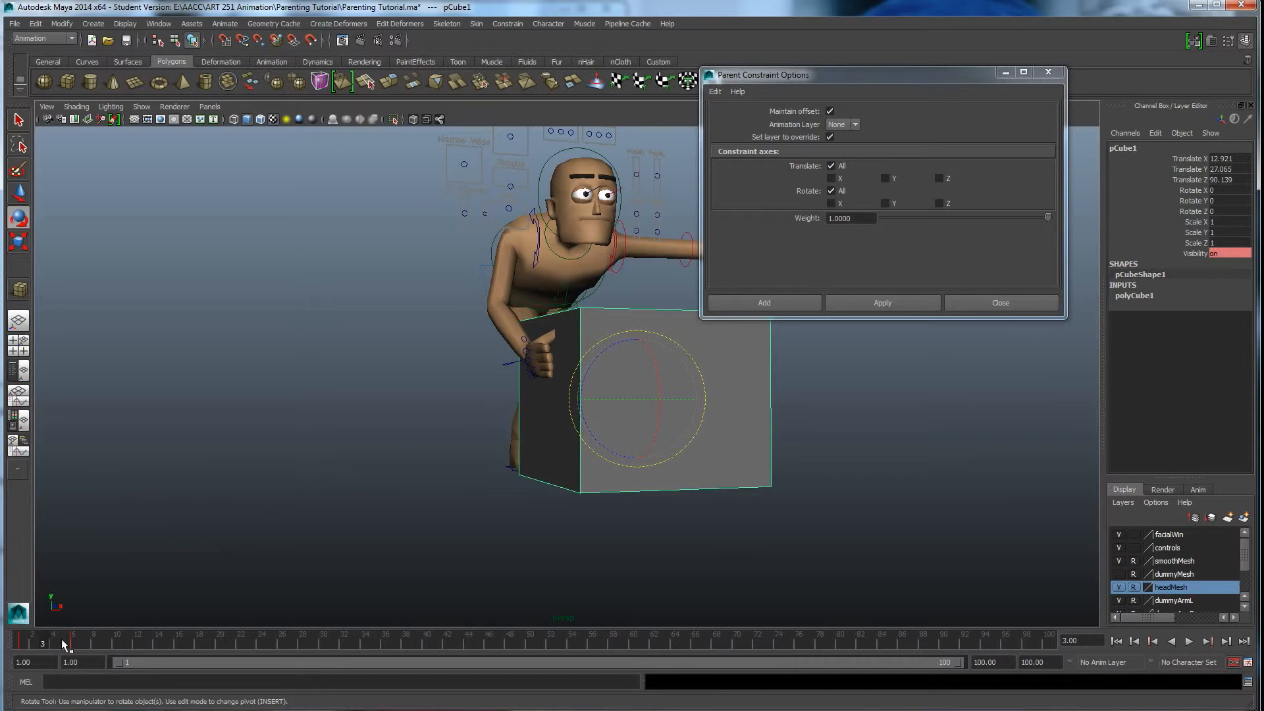
pyautogui.moveTo(46, 640); pyautogui.dragTo(84, 640)
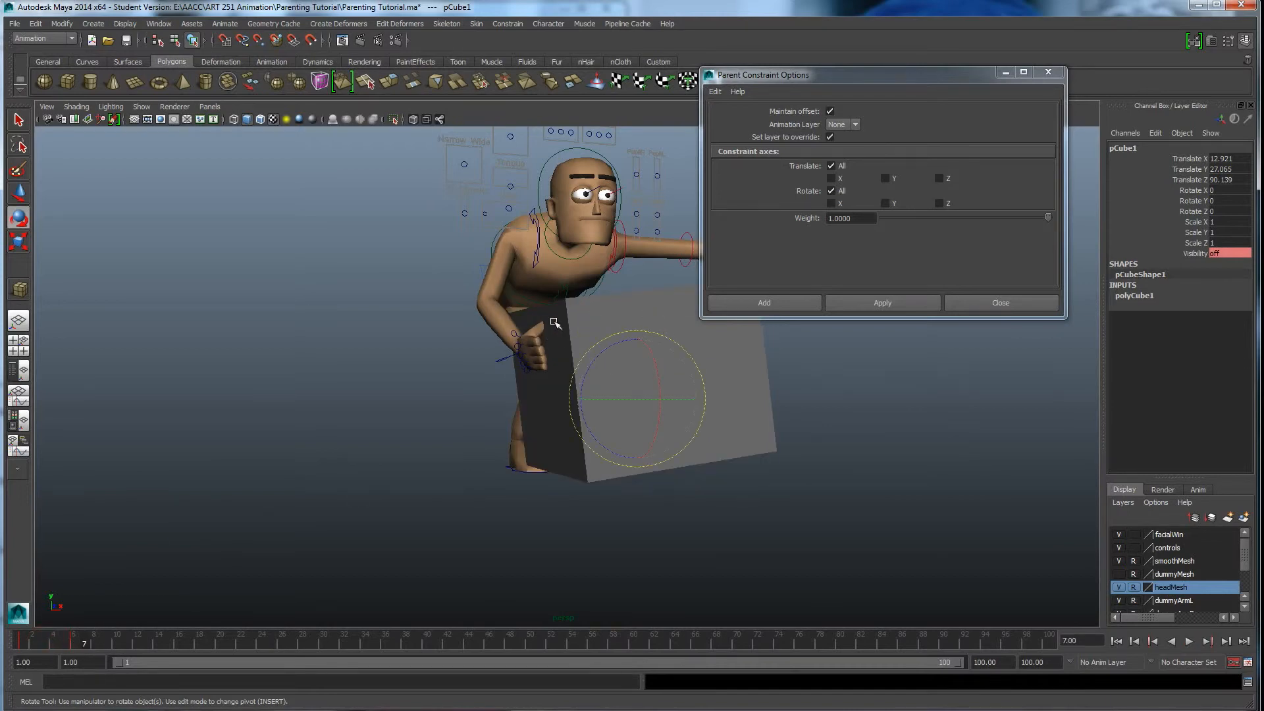
pyautogui.click(596, 317)
pyautogui.moveTo(87, 642); pyautogui.dragTo(52, 642)
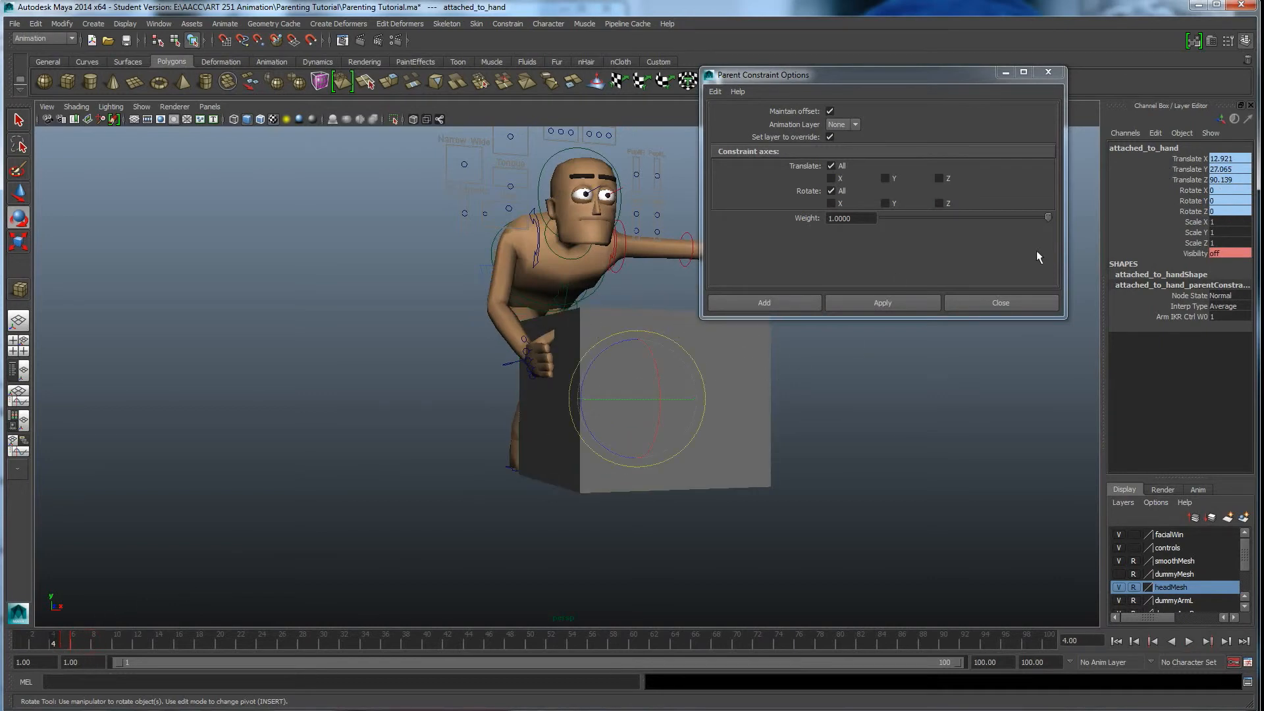
pyautogui.moveTo(94, 640); pyautogui.dragTo(68, 642)
pyautogui.hotkey('alt', 'v')
pyautogui.click(104, 639)
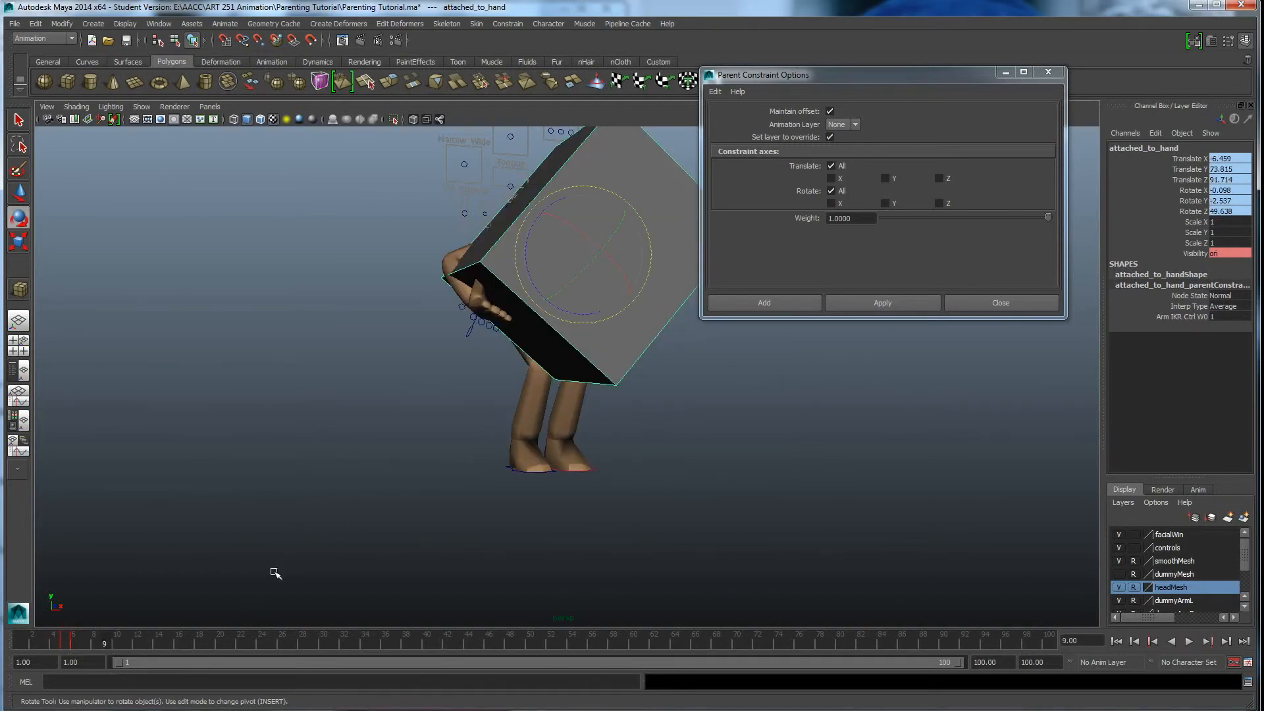
# Try rotating the attached_to_hand cube and moving the right arm IK control at frame 6, undoing both changes.
pyautogui.moveTo(99, 636); pyautogui.dragTo(74, 644)
pyautogui.moveTo(651, 363); pyautogui.dragTo(635, 400)
pyautogui.press('w')
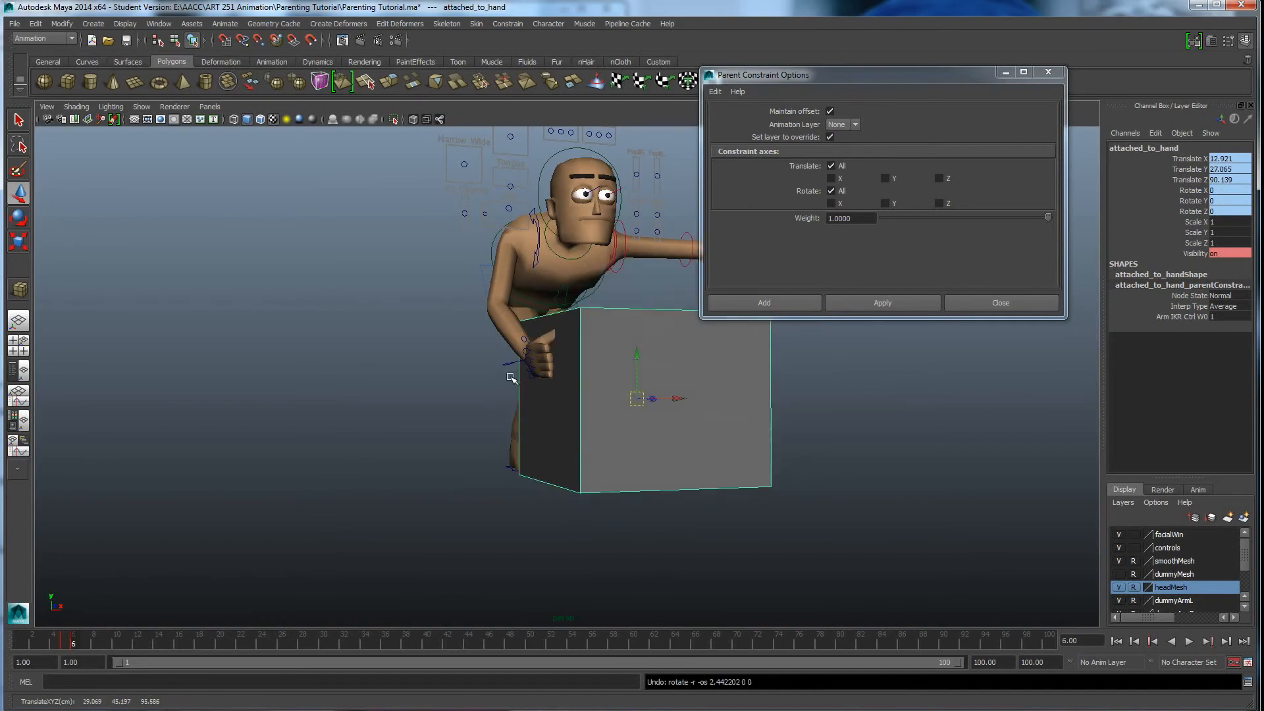
pyautogui.click(518, 360)
pyautogui.moveTo(541, 356); pyautogui.dragTo(486, 369)
pyautogui.hotkey('ctrl', 'z')
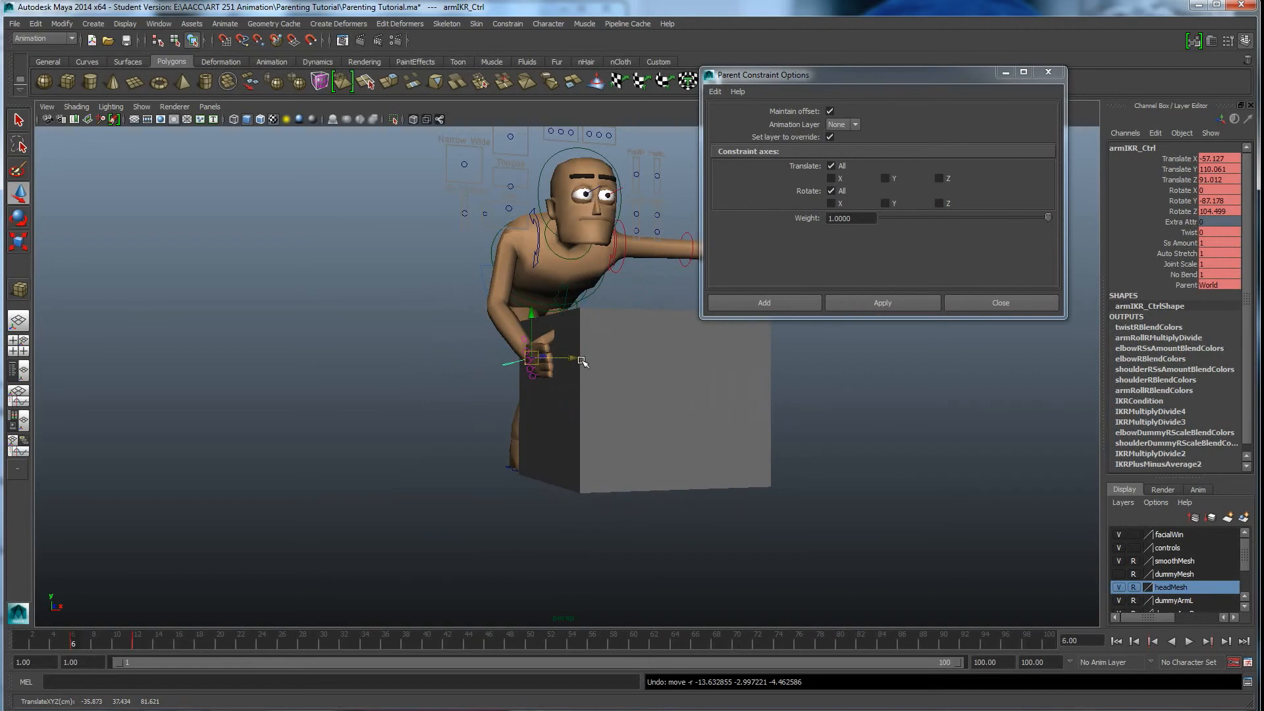
# Close the Parent Constraint Options window and return the timeline to frame 1.
pyautogui.moveTo(90, 643)
pyautogui.mouseDown()
pyautogui.moveTo(167, 619)
pyautogui.moveTo(84, 640)
pyautogui.mouseUp()
pyautogui.click(1000, 302)
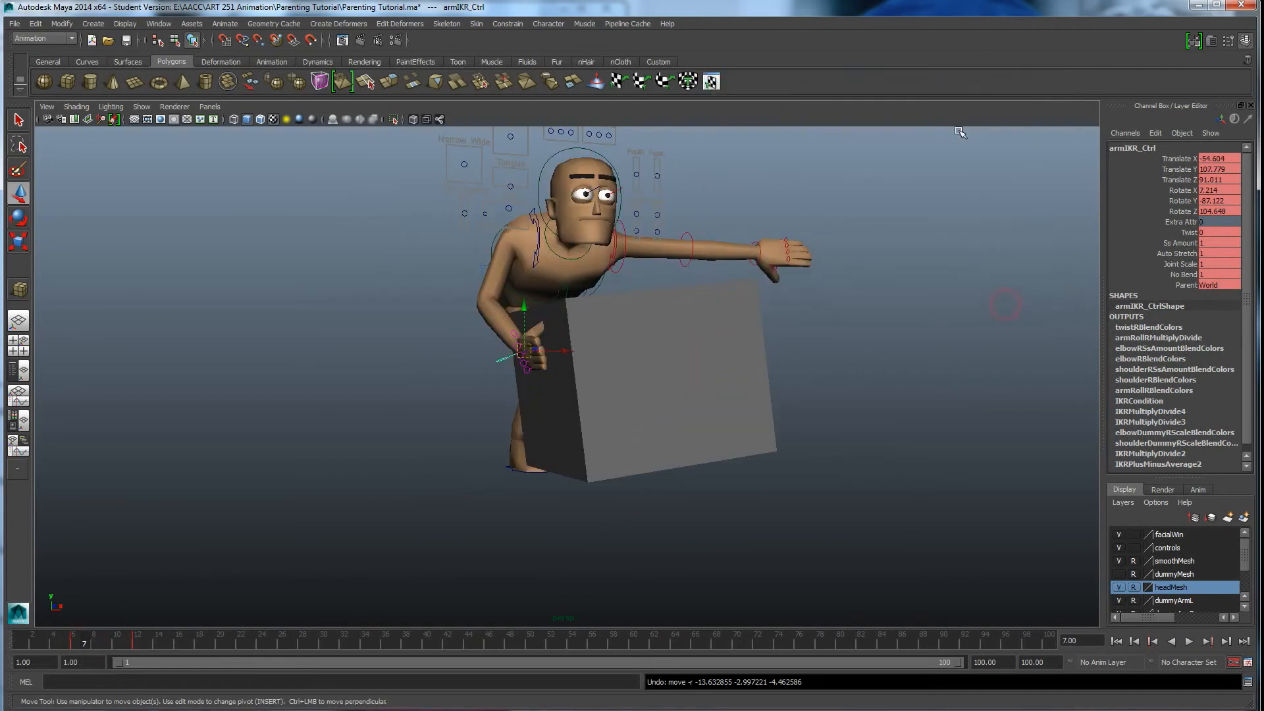
pyautogui.click(21, 644)
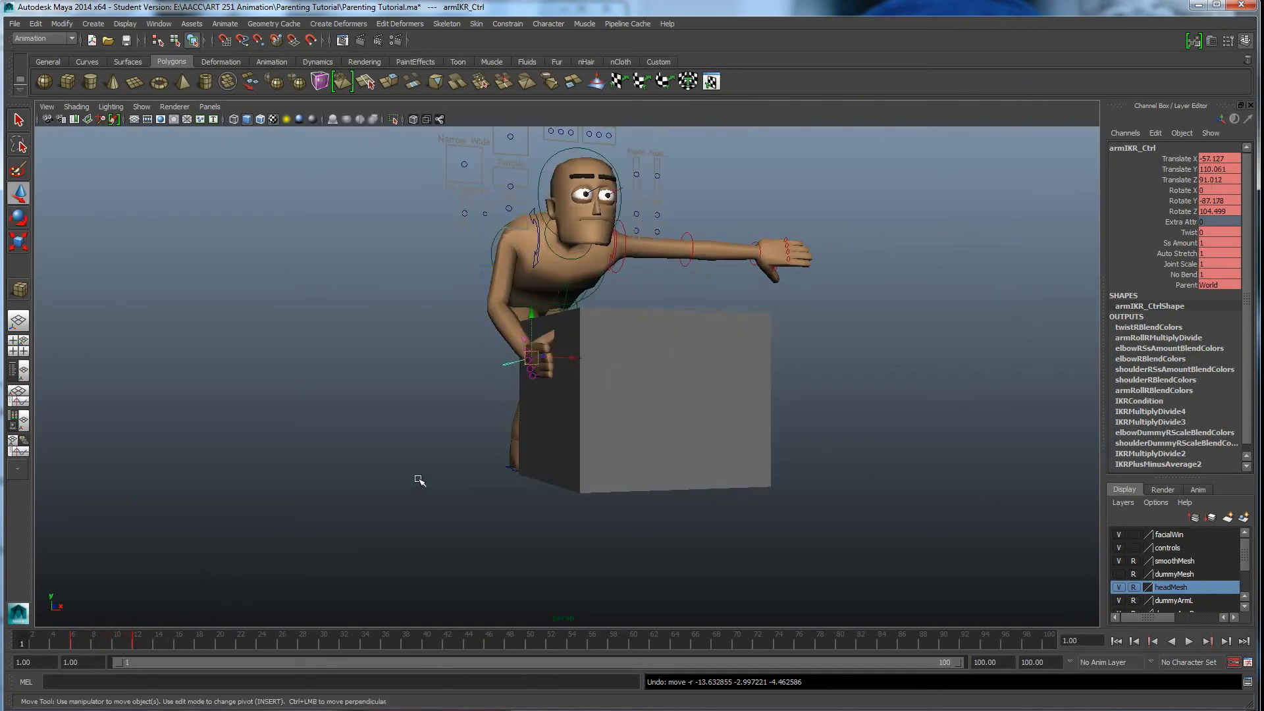
pyautogui.keyDown('alt'); pyautogui.moveTo(416, 477); pyautogui.dragTo(448, 491); pyautogui.keyUp('alt')
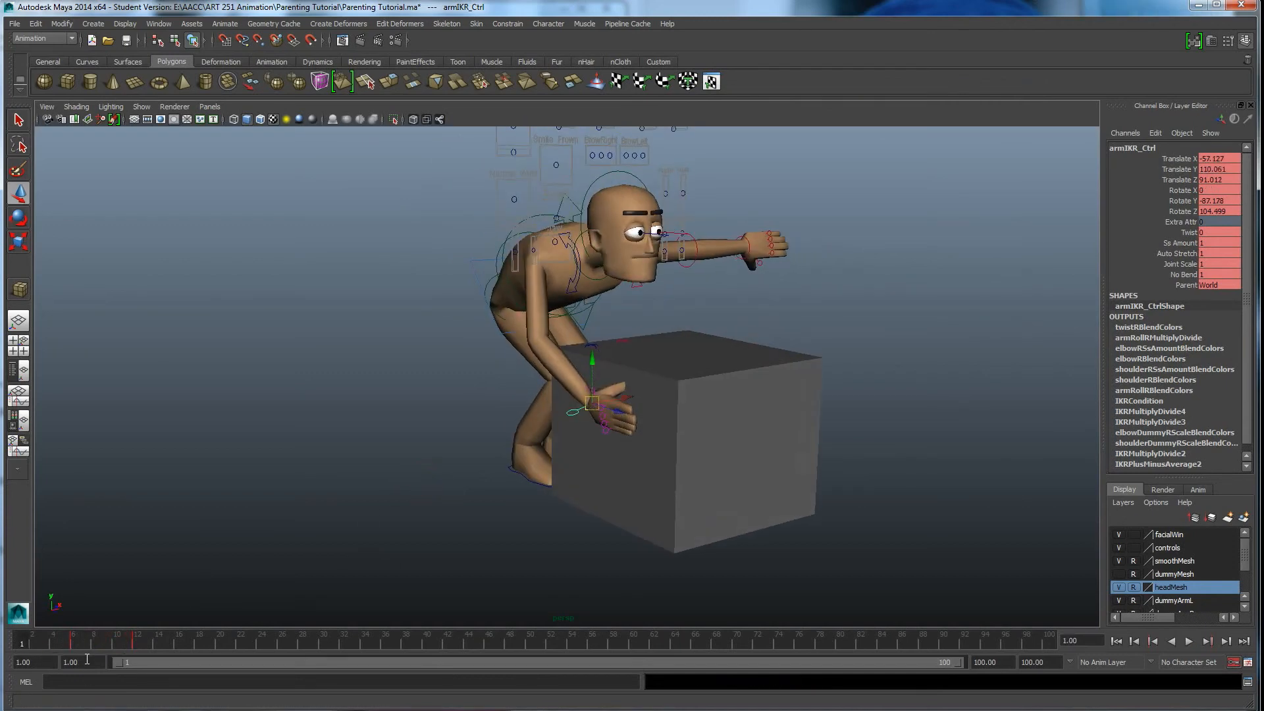